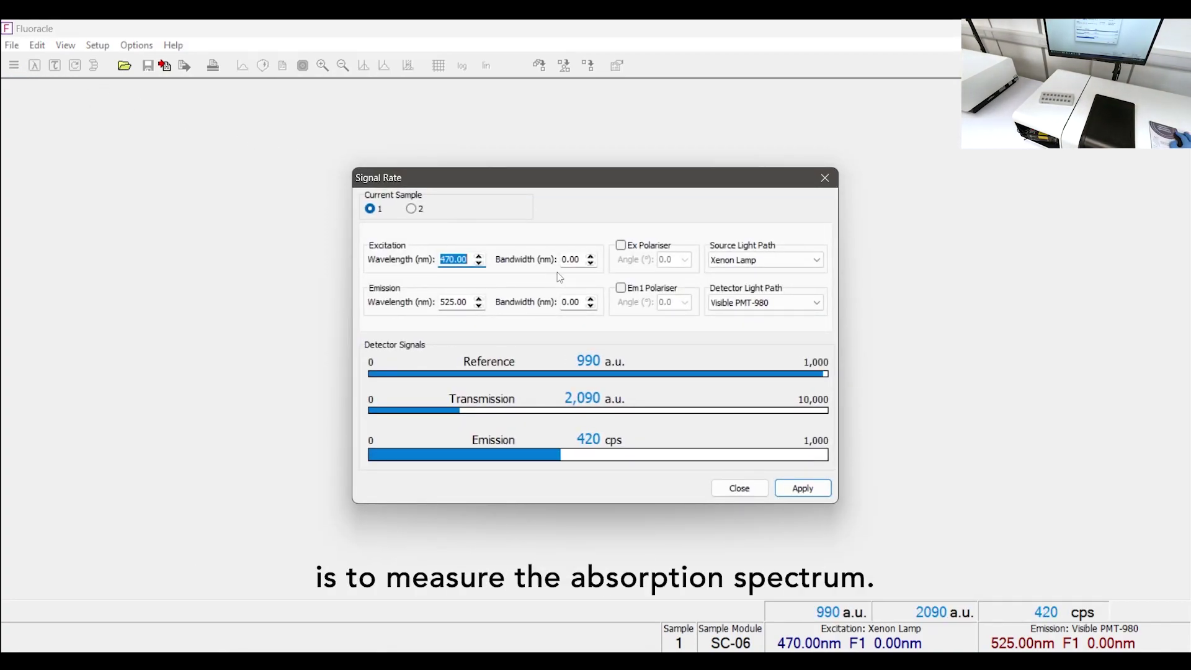
Apply a 5 nm excitation bandwidth at 470 nm and close the Signal Rate window.
{"action": "left_click", "coordinate": [569, 261]}
{"action": "type", "text": "5"}
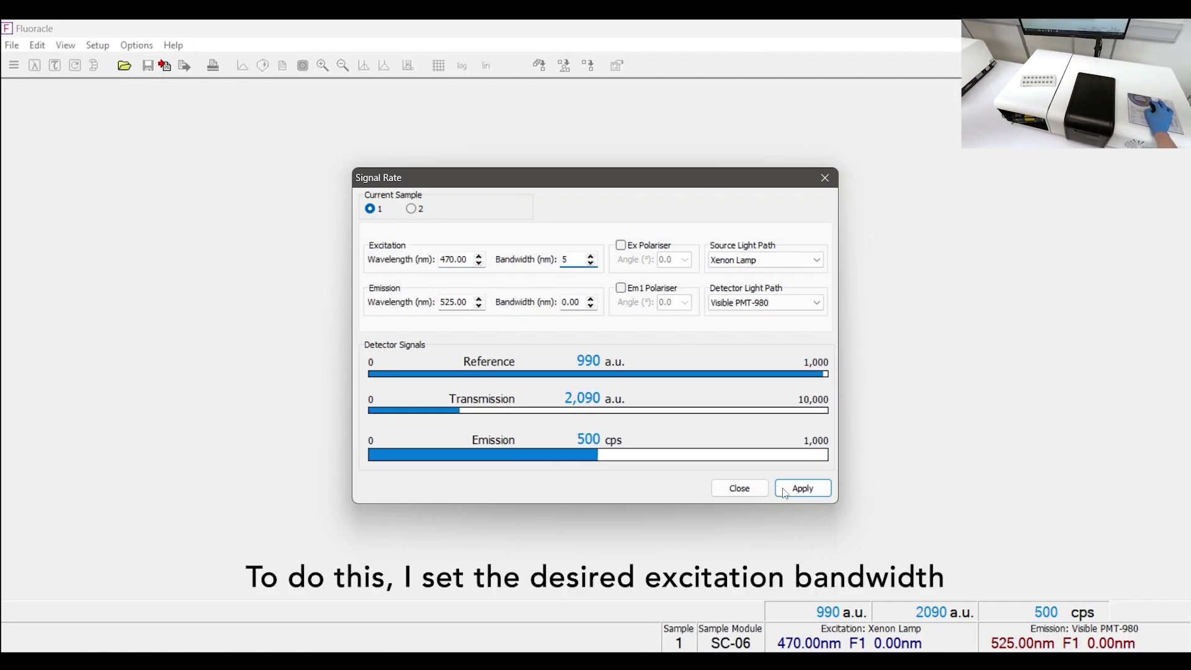
{"action": "left_click", "coordinate": [800, 488]}
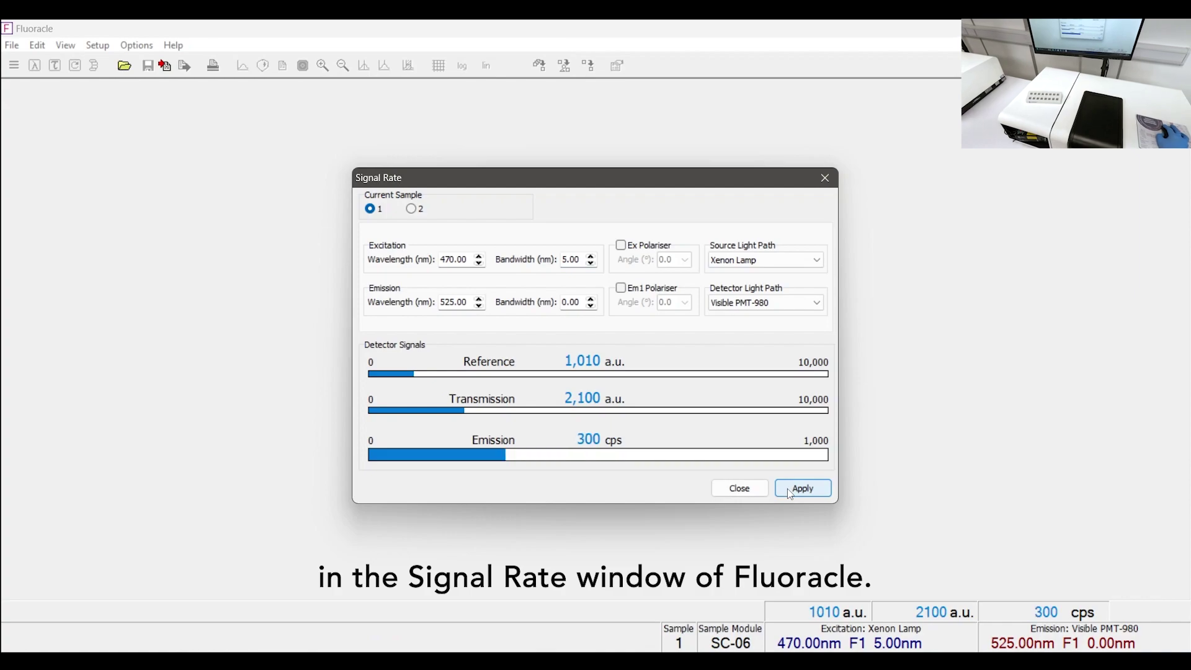
{"action": "left_click", "coordinate": [744, 490]}
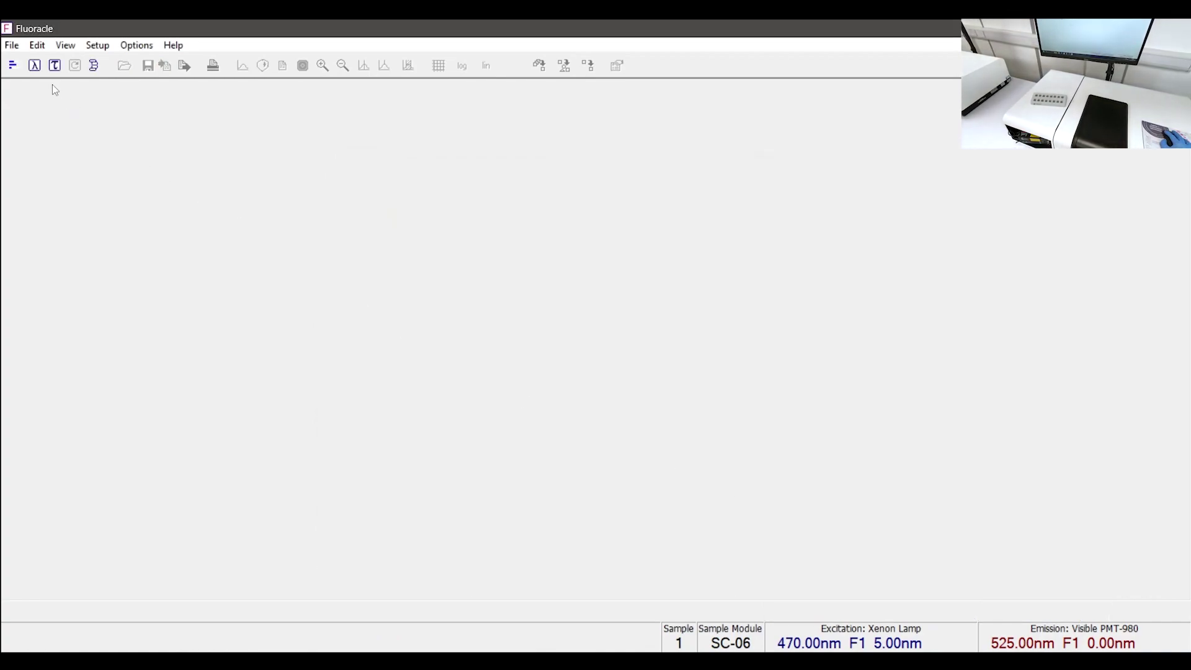
Run an Absorption Scan of sample 2 over 300–600 nm with a 2 nm step.
{"action": "left_click", "coordinate": [34, 65]}
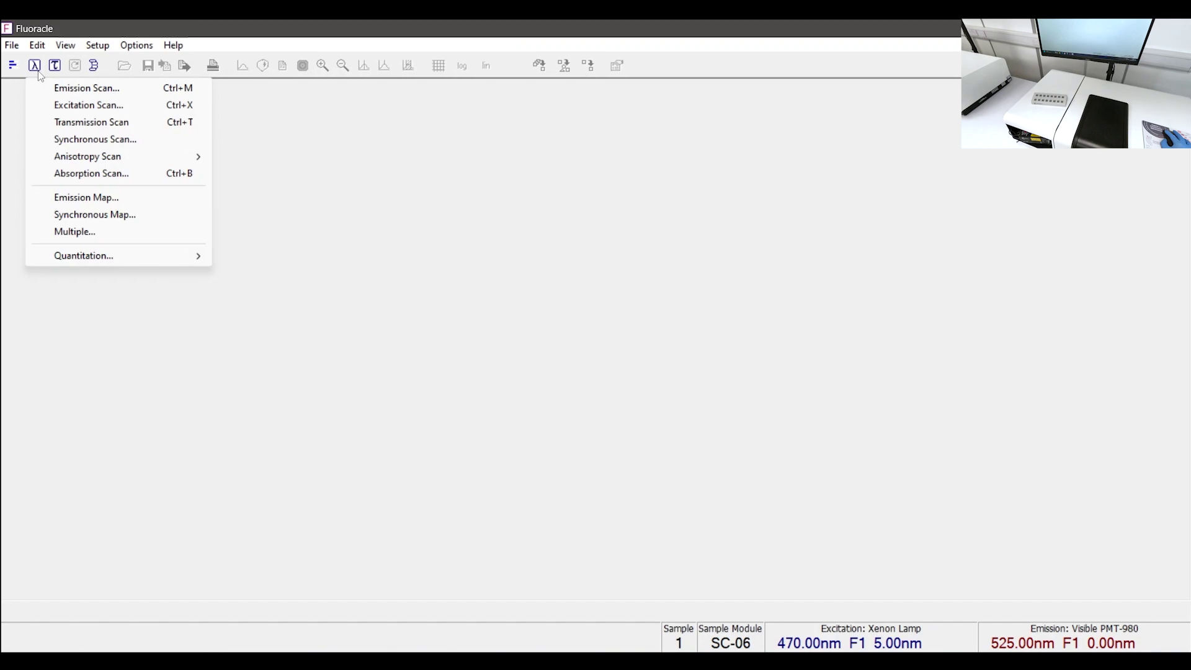
{"action": "left_click", "coordinate": [91, 174]}
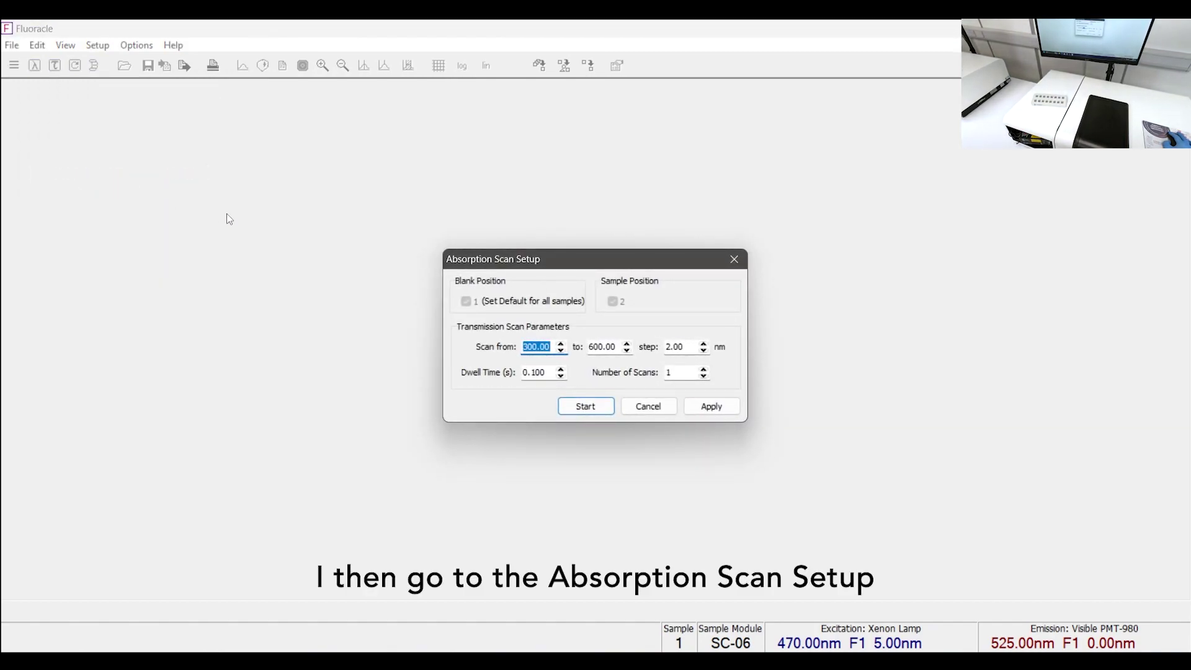
{"action": "left_click", "coordinate": [587, 407]}
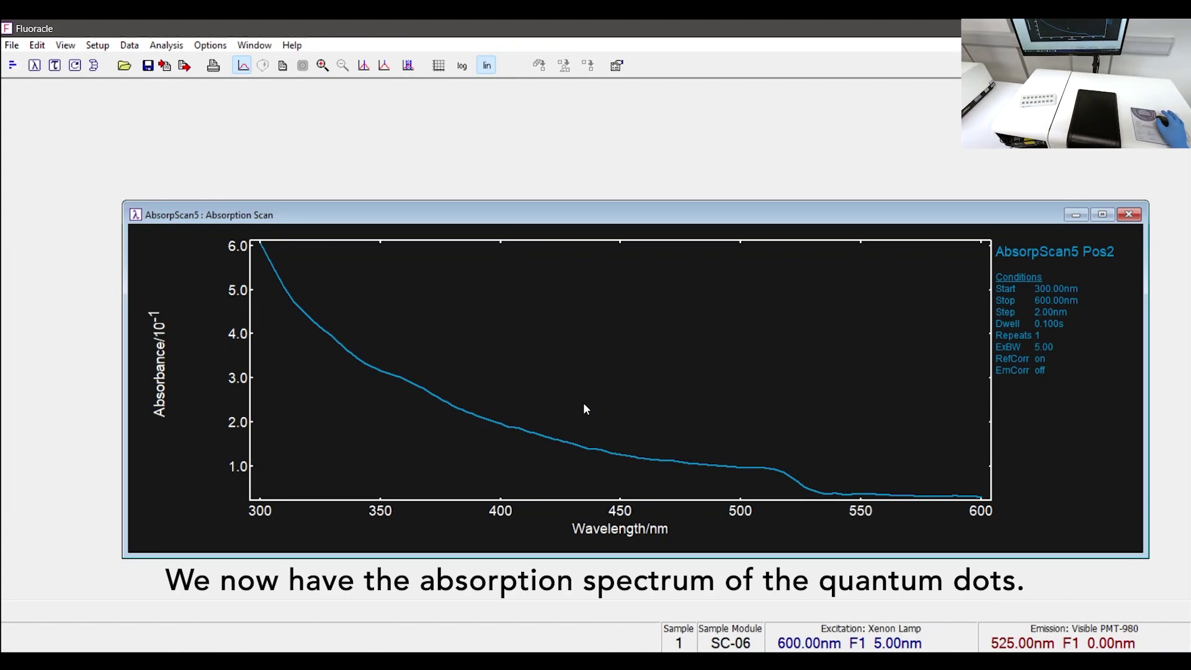
Set the excitation and emission bandwidths to 1 nm in the Signal Rate dialog and apply.
{"action": "left_click", "coordinate": [12, 65]}
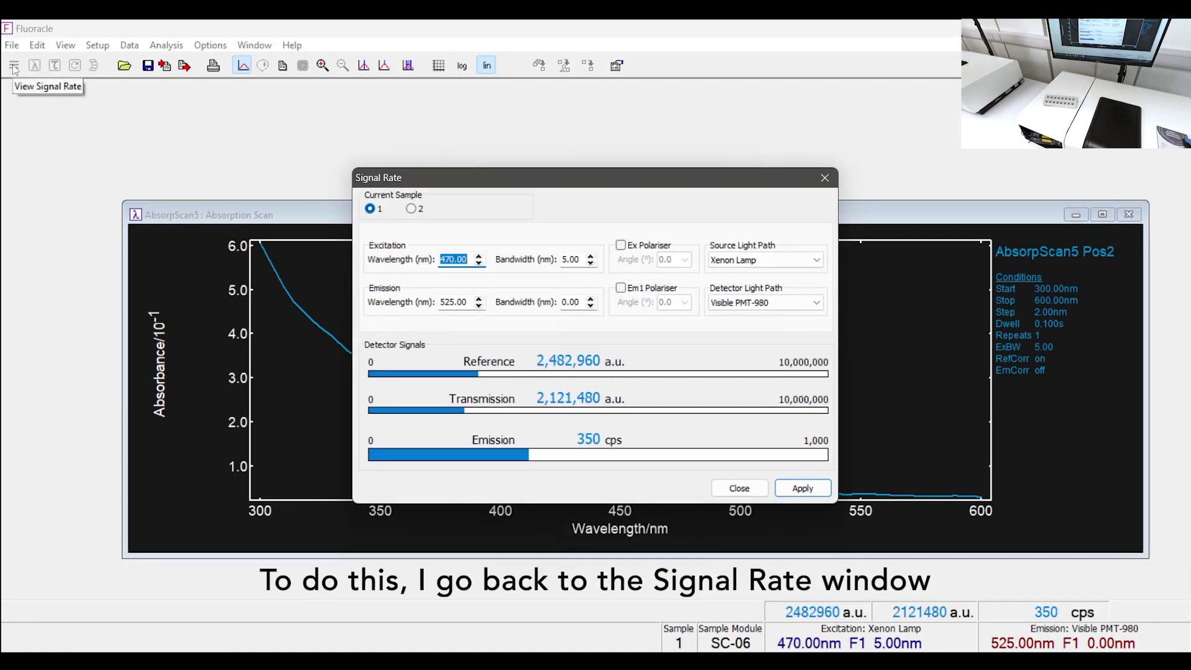
{"action": "double_click", "coordinate": [571, 260]}
{"action": "type", "text": "1"}
{"action": "left_click", "coordinate": [580, 300]}
{"action": "type", "text": "1"}
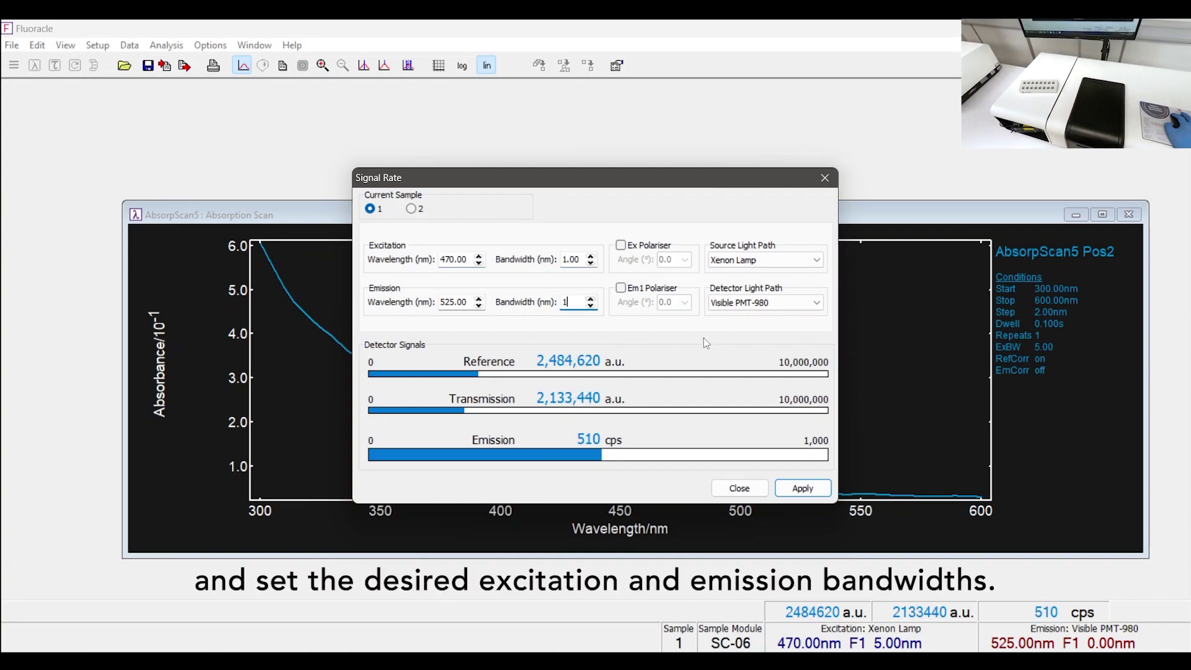
{"action": "left_click", "coordinate": [803, 487]}
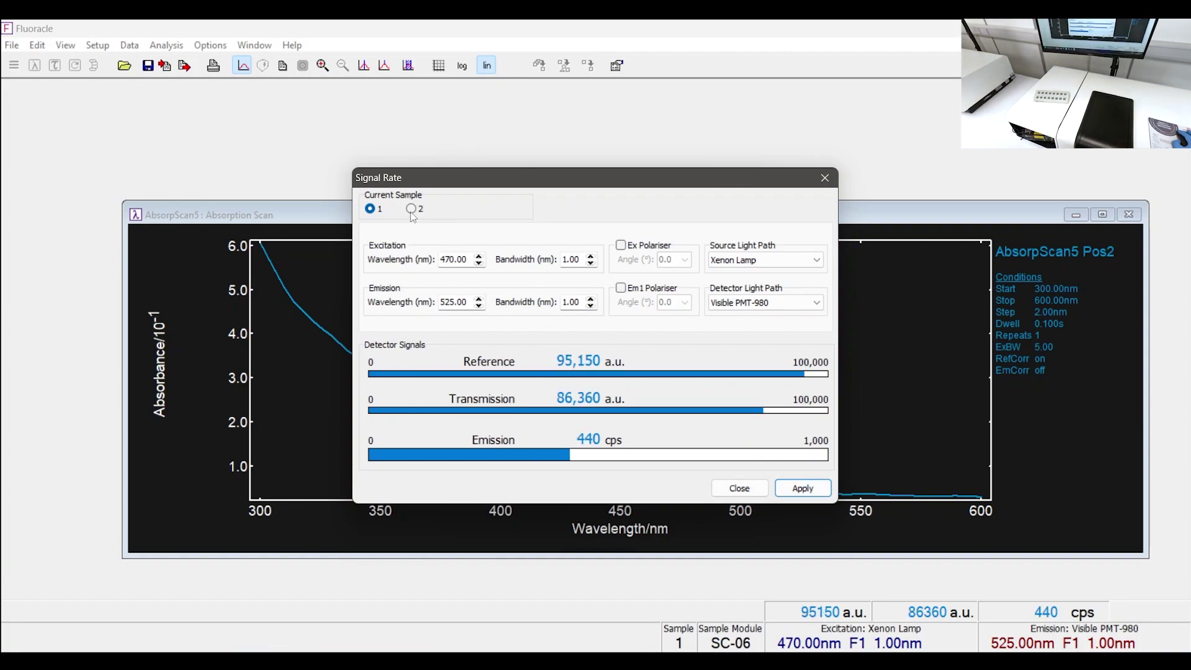
Select sample 2, raise the emission bandwidth to 1.60 nm, and close the readout.
{"action": "left_click", "coordinate": [412, 211]}
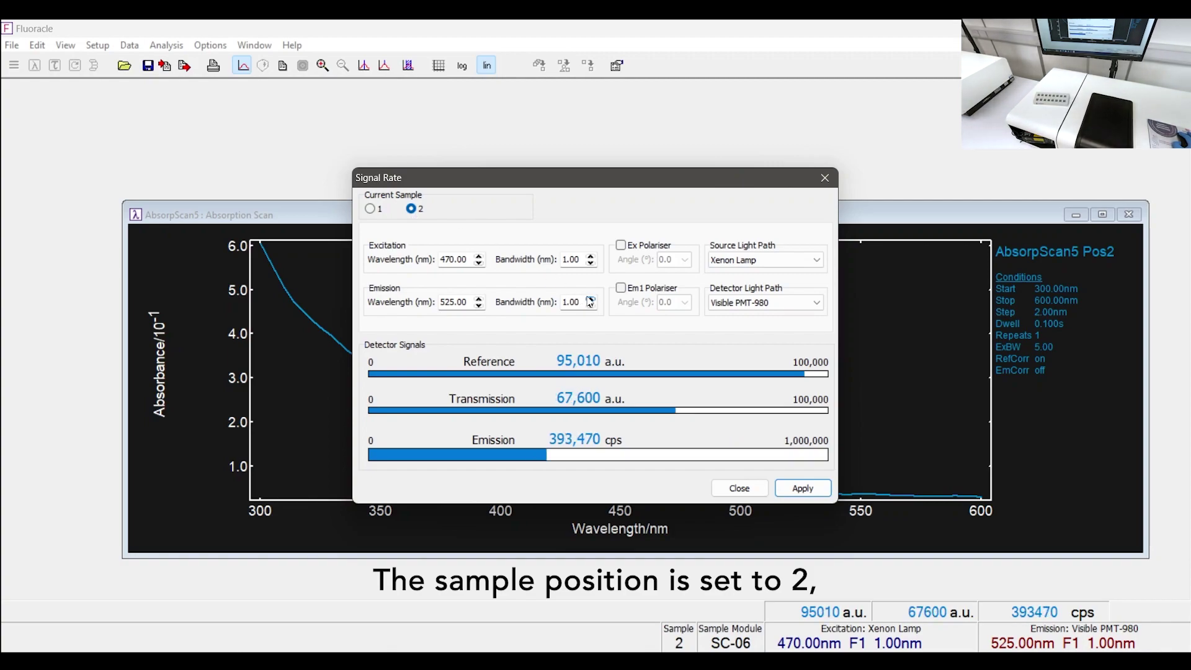
{"action": "left_click", "coordinate": [589, 298]}
{"action": "left_click", "coordinate": [591, 299]}
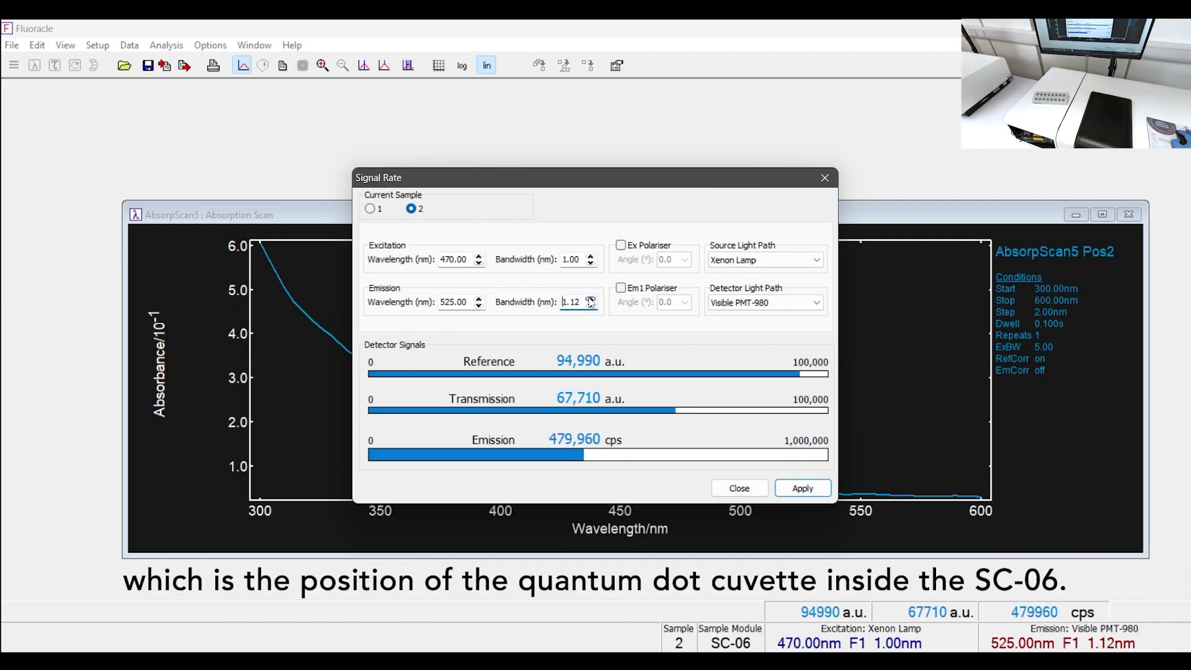
{"action": "left_click", "coordinate": [590, 302]}
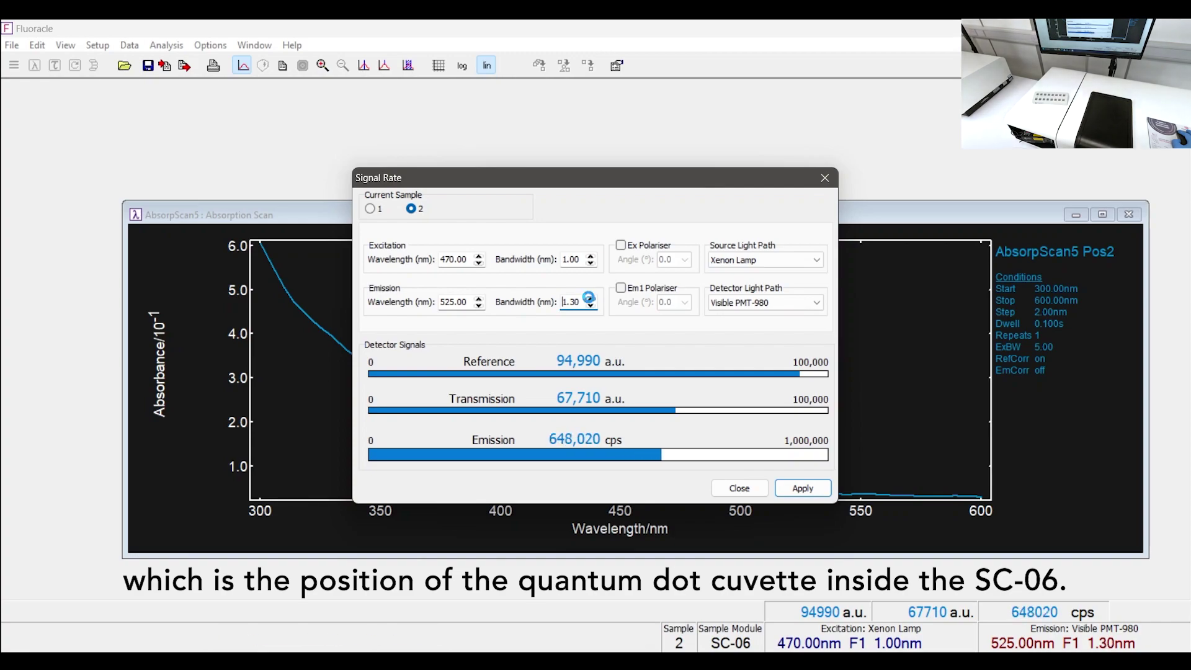
{"action": "left_click", "coordinate": [591, 302]}
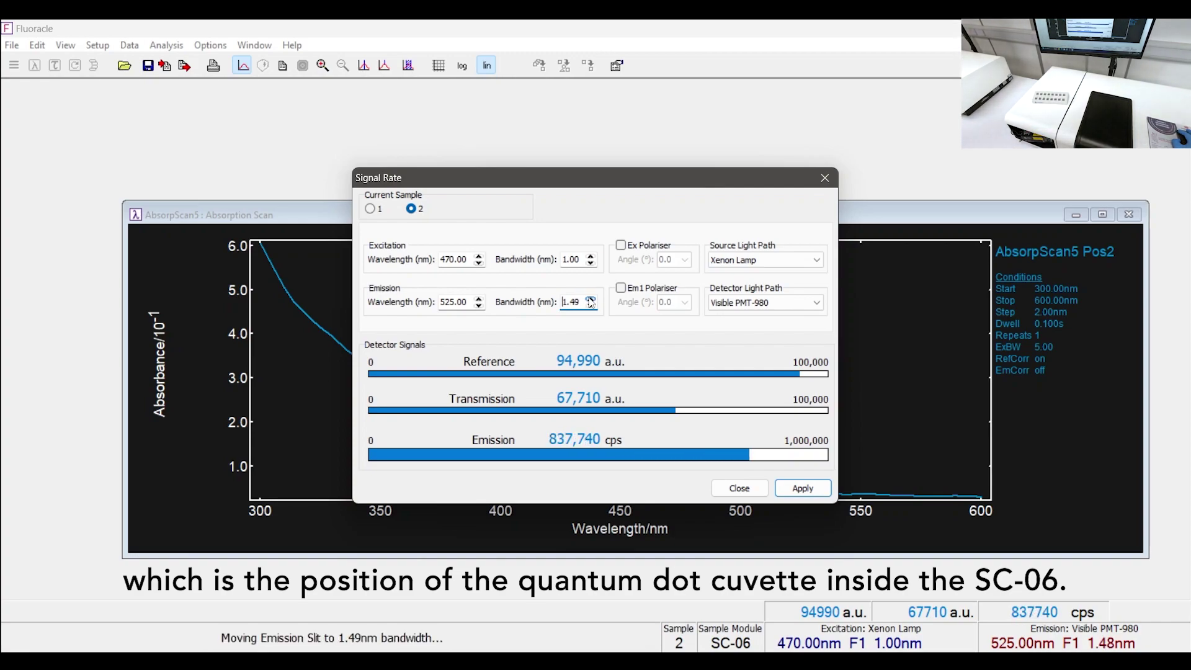
{"action": "left_click", "coordinate": [590, 301]}
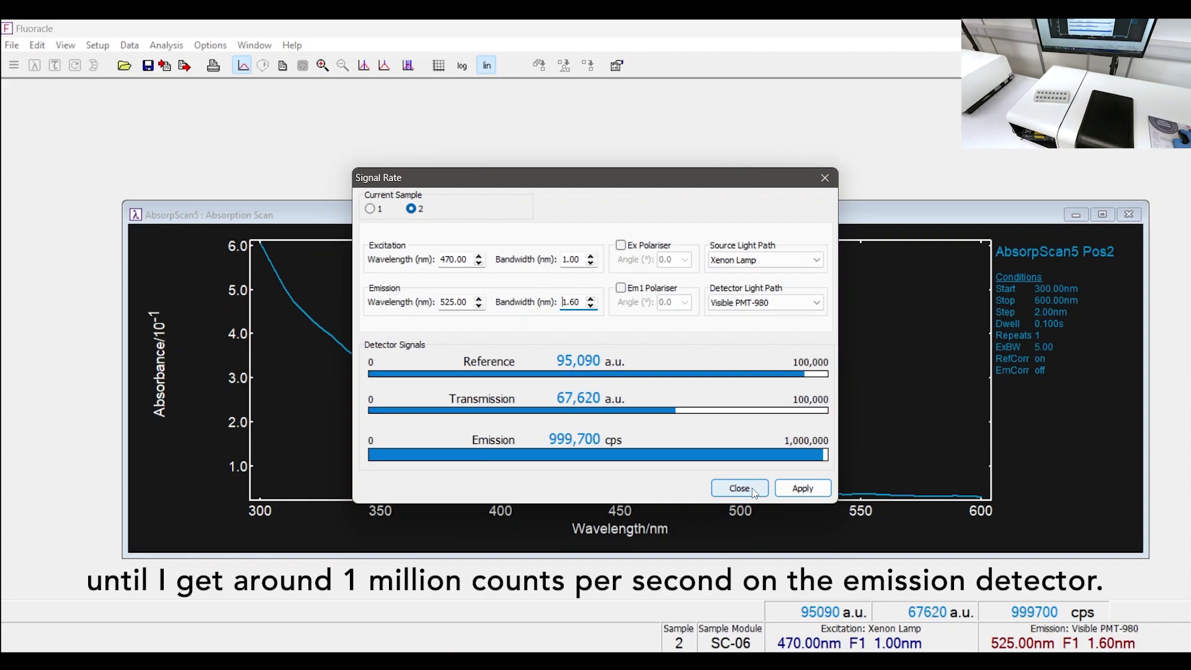
{"action": "left_click", "coordinate": [740, 488]}
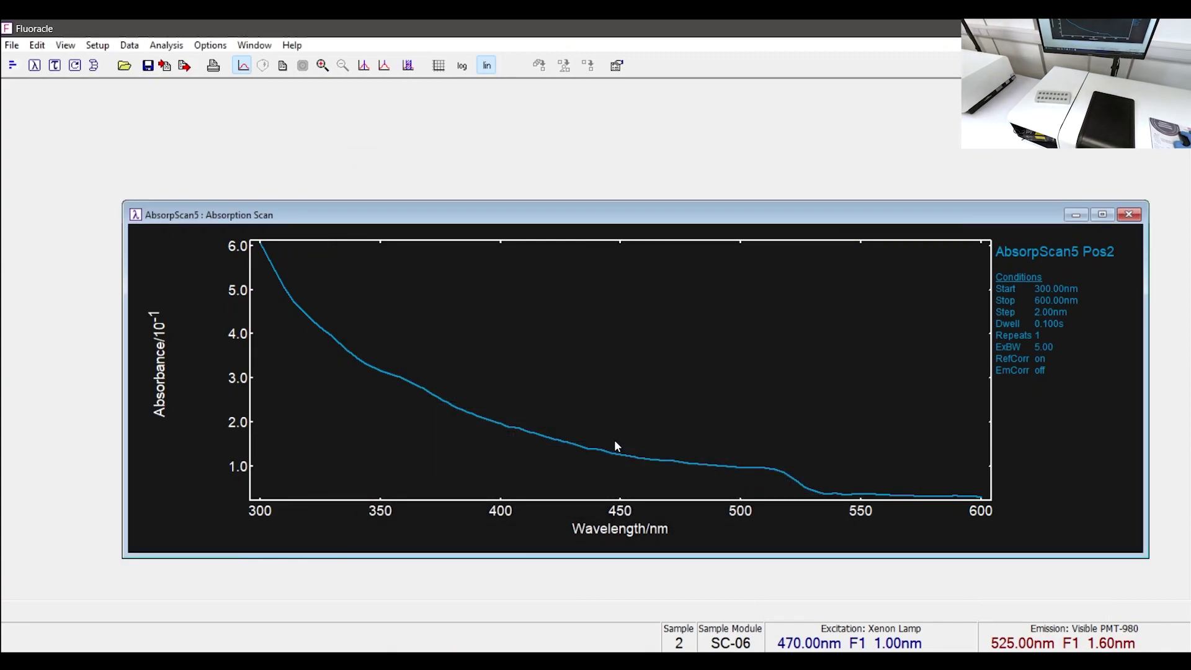
Run an Emission Scan of sample 2 over 480–600 nm with a 1 nm step.
{"action": "left_click", "coordinate": [36, 67]}
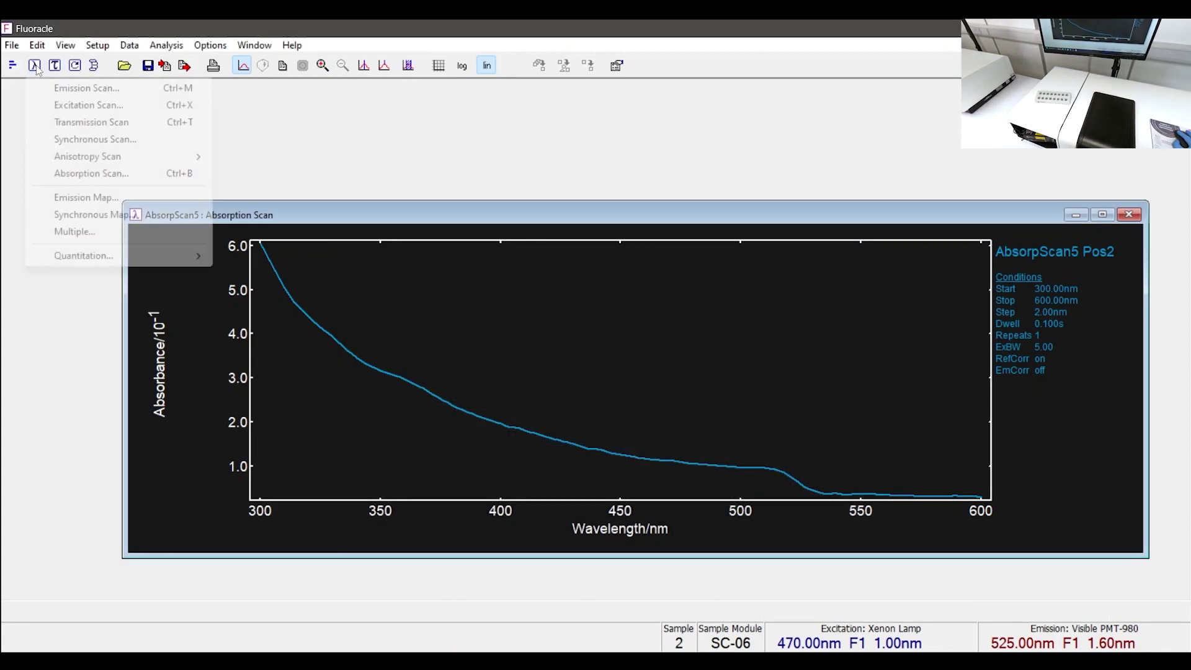
{"action": "left_click", "coordinate": [61, 91]}
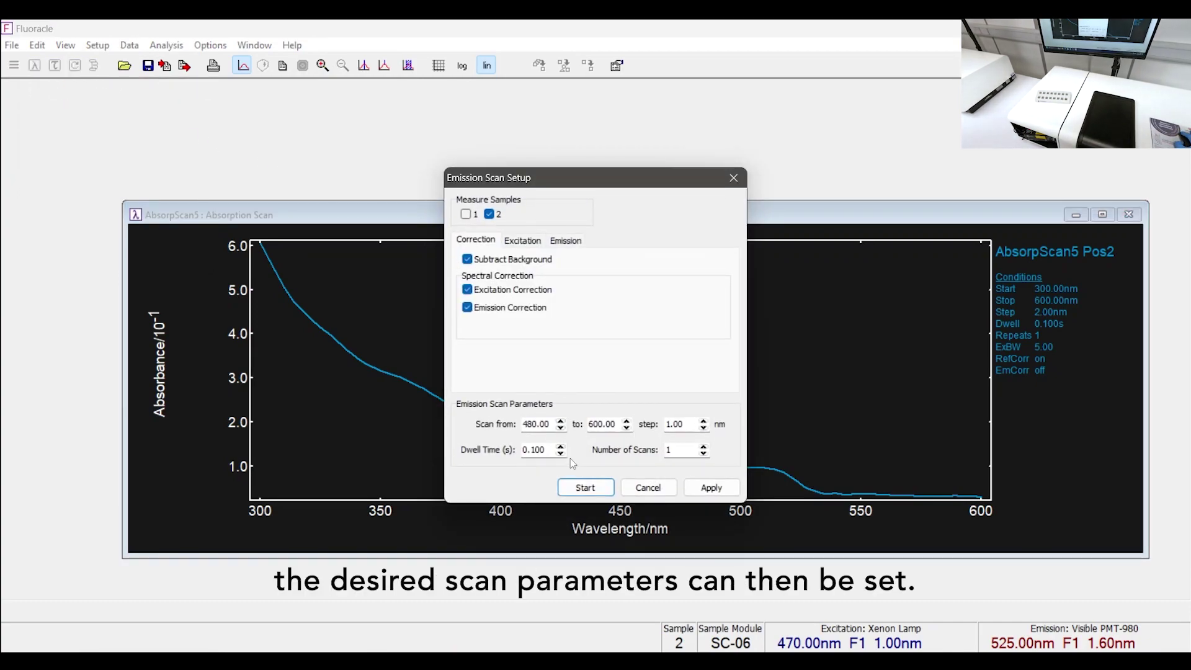
{"action": "left_click", "coordinate": [582, 490]}
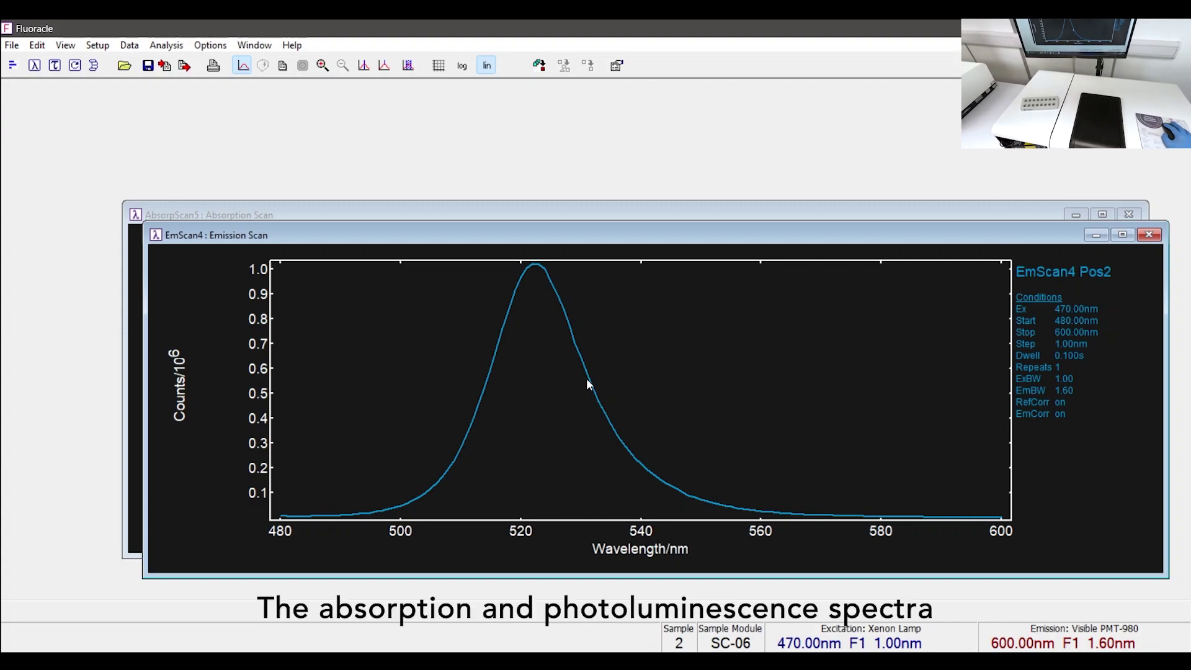
Join the spectra, normalise them to a peak value of 1, and close Multi Scans without saving.
{"action": "left_click", "coordinate": [540, 68]}
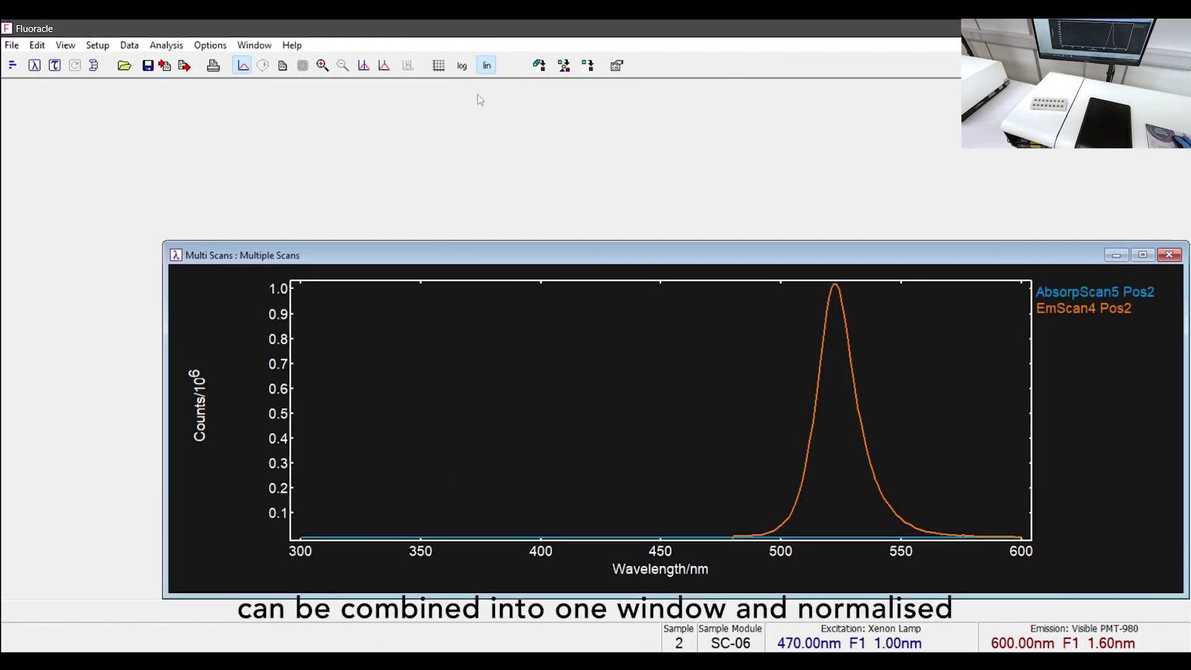
{"action": "left_click", "coordinate": [127, 48]}
{"action": "mouse_move", "coordinate": [186, 98]}
{"action": "left_click", "coordinate": [345, 100]}
{"action": "left_click", "coordinate": [490, 232]}
{"action": "type", "text": "1"}
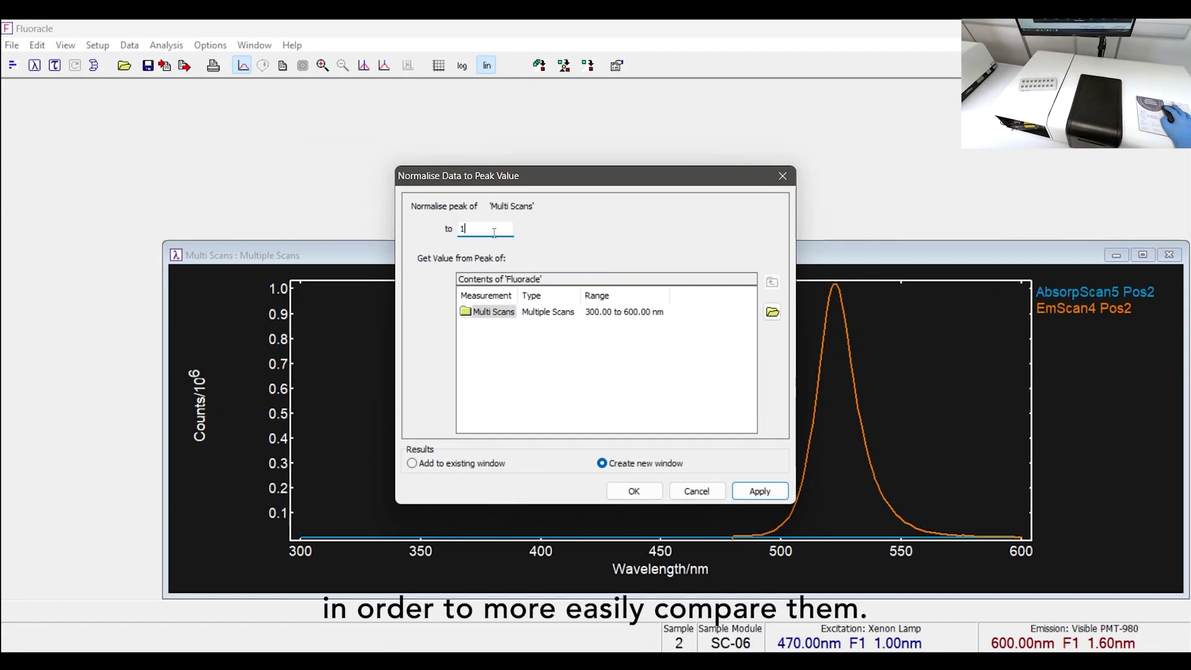
{"action": "left_click", "coordinate": [626, 491]}
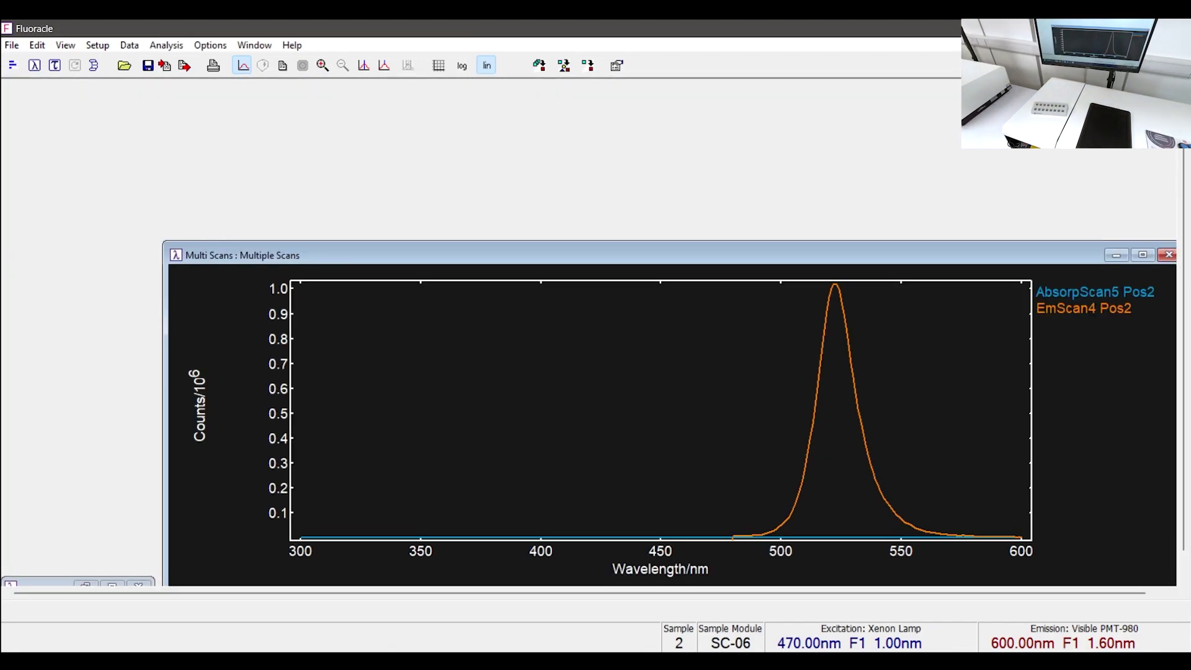
{"action": "left_click", "coordinate": [1168, 255]}
{"action": "left_click", "coordinate": [566, 364]}
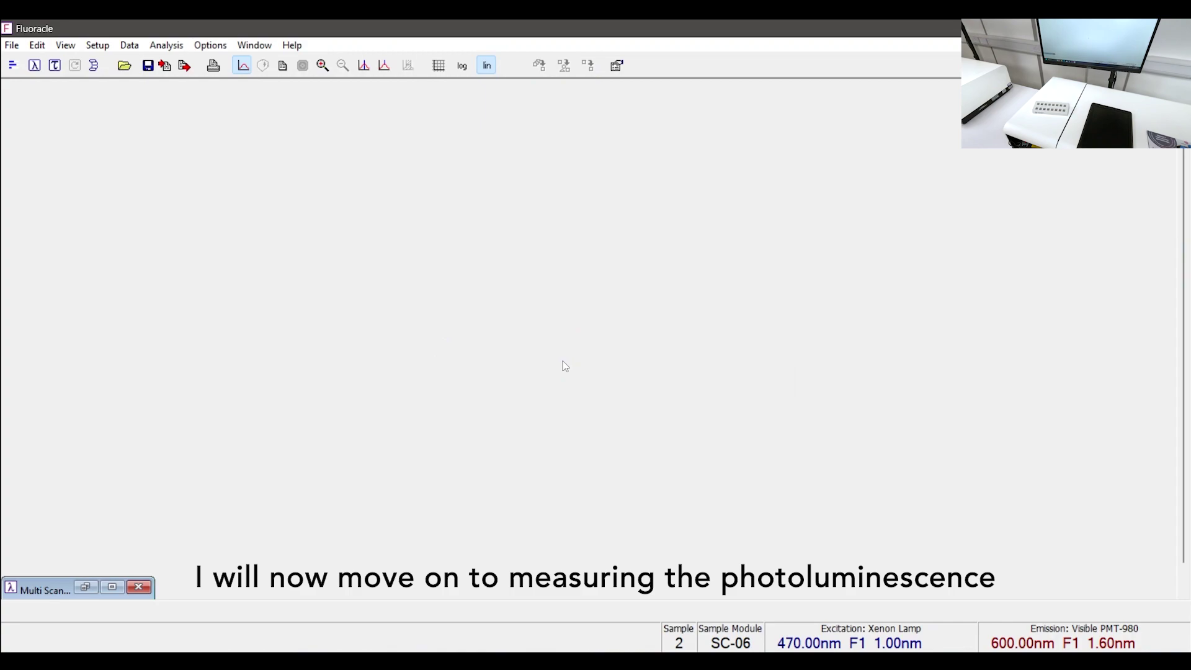
Switch excitation to the TCSPC diode laser and confirm emission reads under 50,000 cps.
{"action": "left_click", "coordinate": [32, 67]}
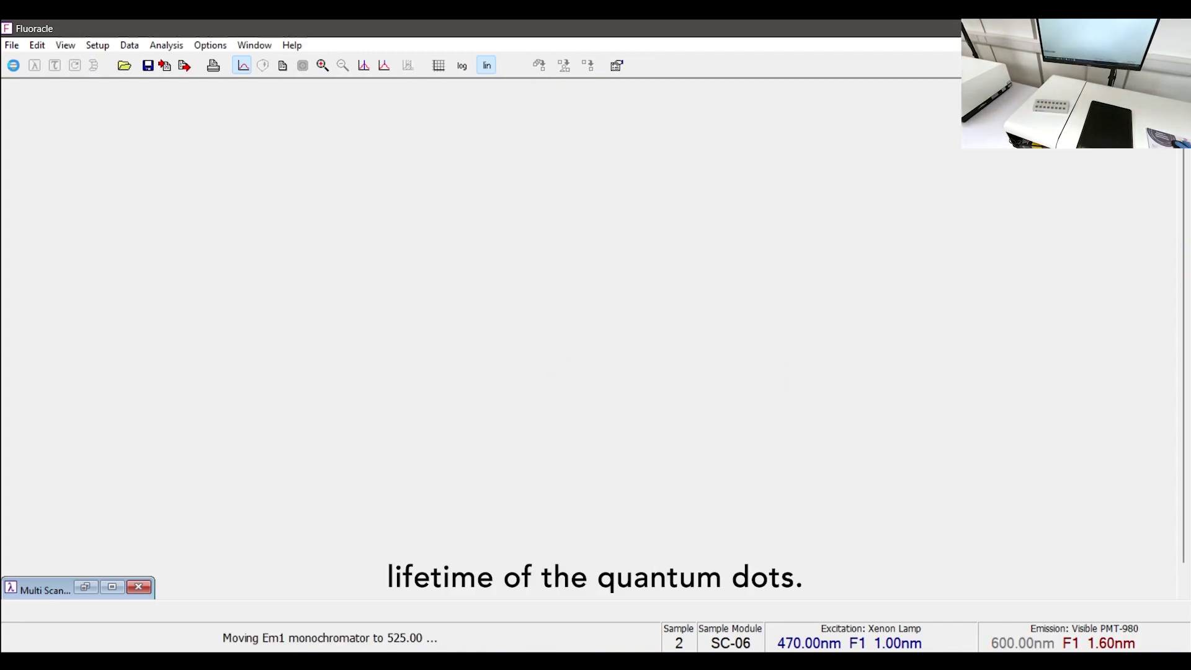
{"action": "left_click", "coordinate": [15, 67]}
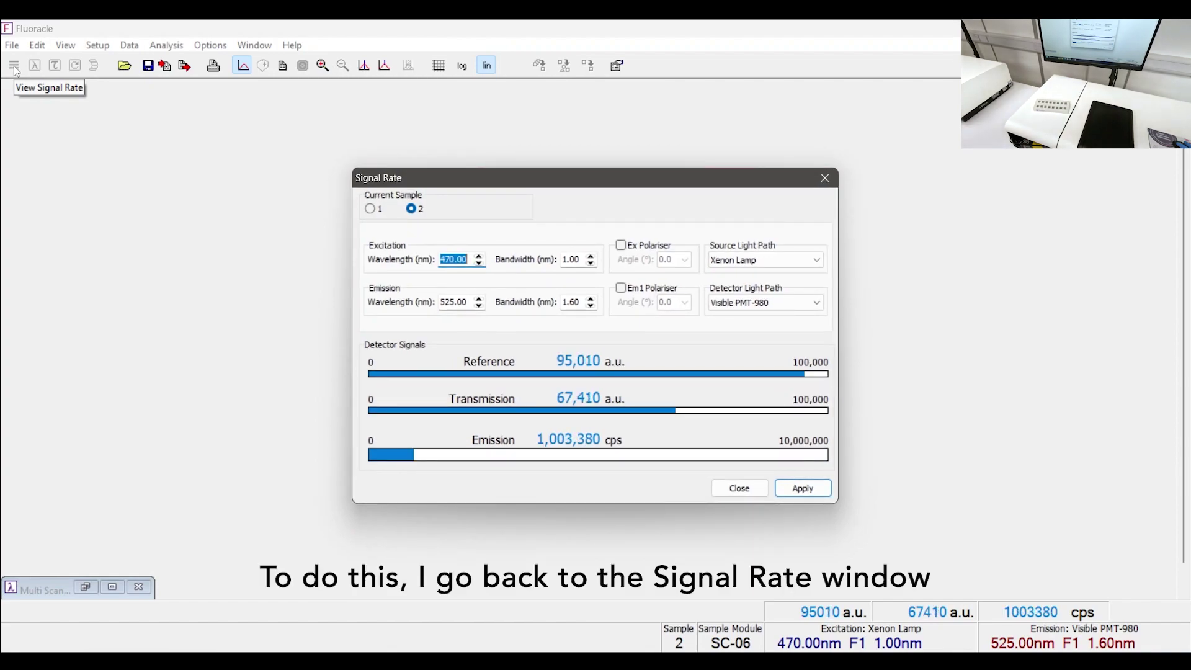
{"action": "left_click", "coordinate": [753, 268]}
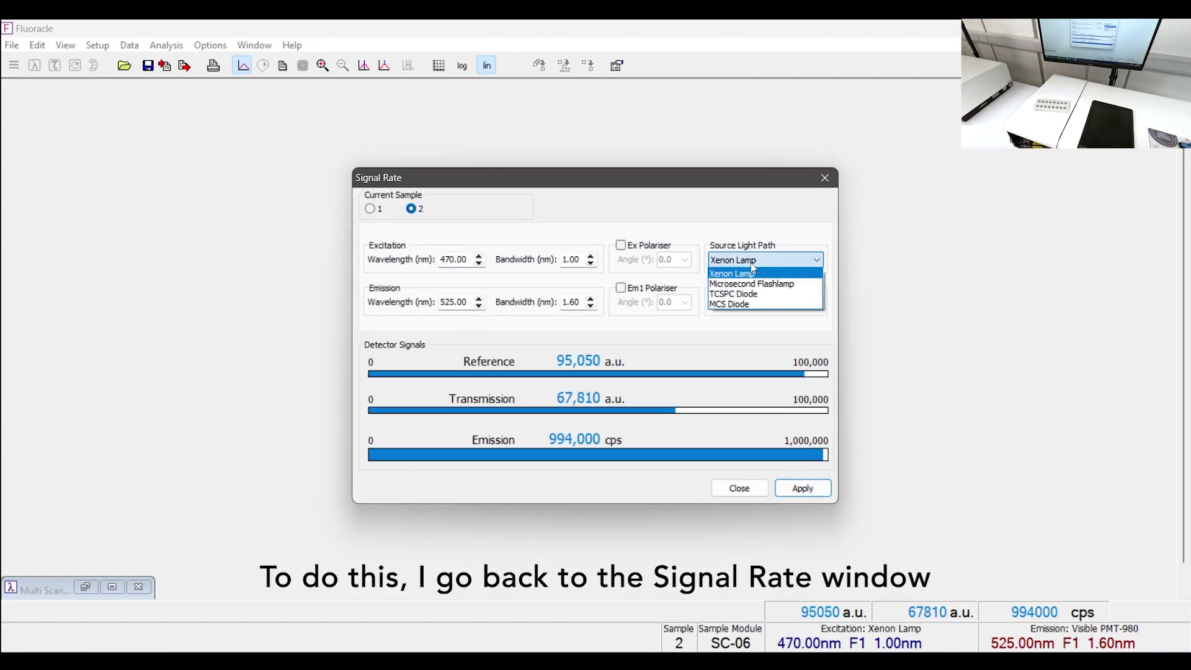
{"action": "left_click", "coordinate": [751, 294]}
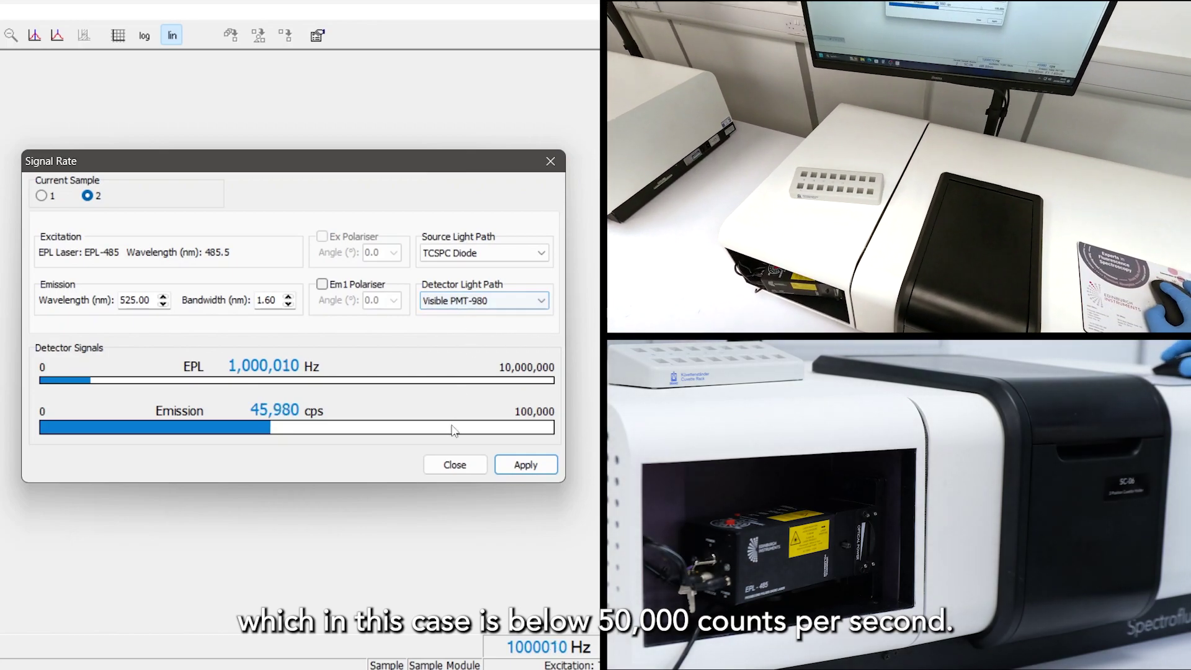
{"action": "left_click", "coordinate": [449, 466]}
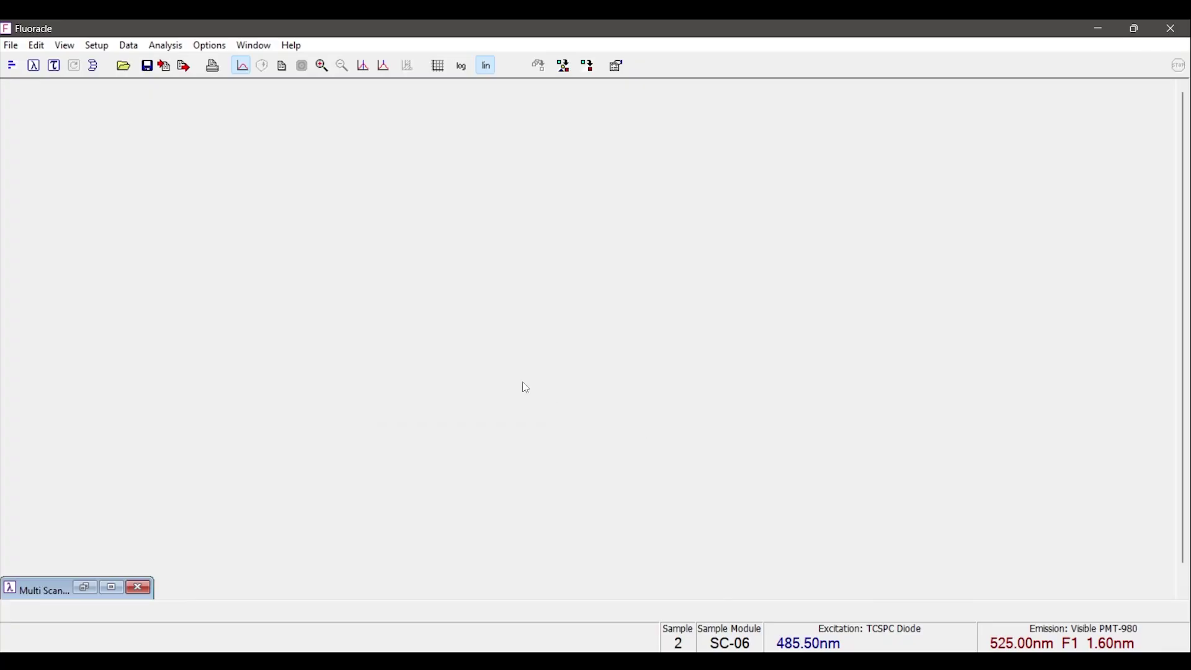
Acquire a new manual 500 ns decay measurement of sample 2, saved as Decay3 Pos2.
{"action": "left_click", "coordinate": [54, 67]}
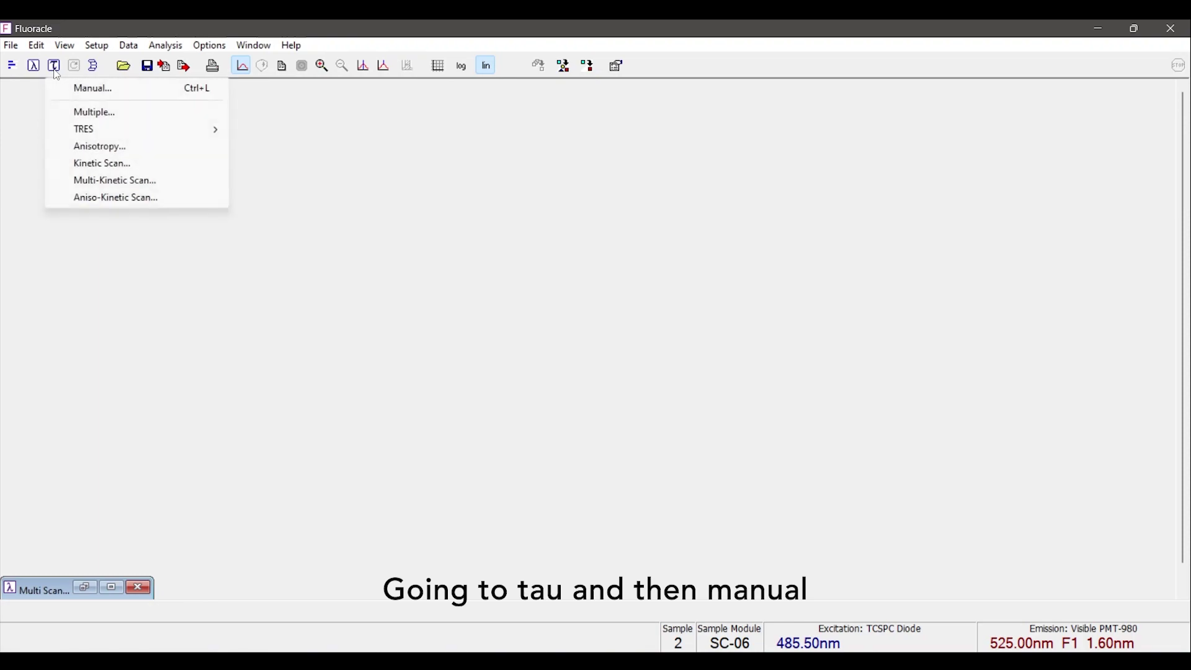
{"action": "left_click", "coordinate": [85, 89]}
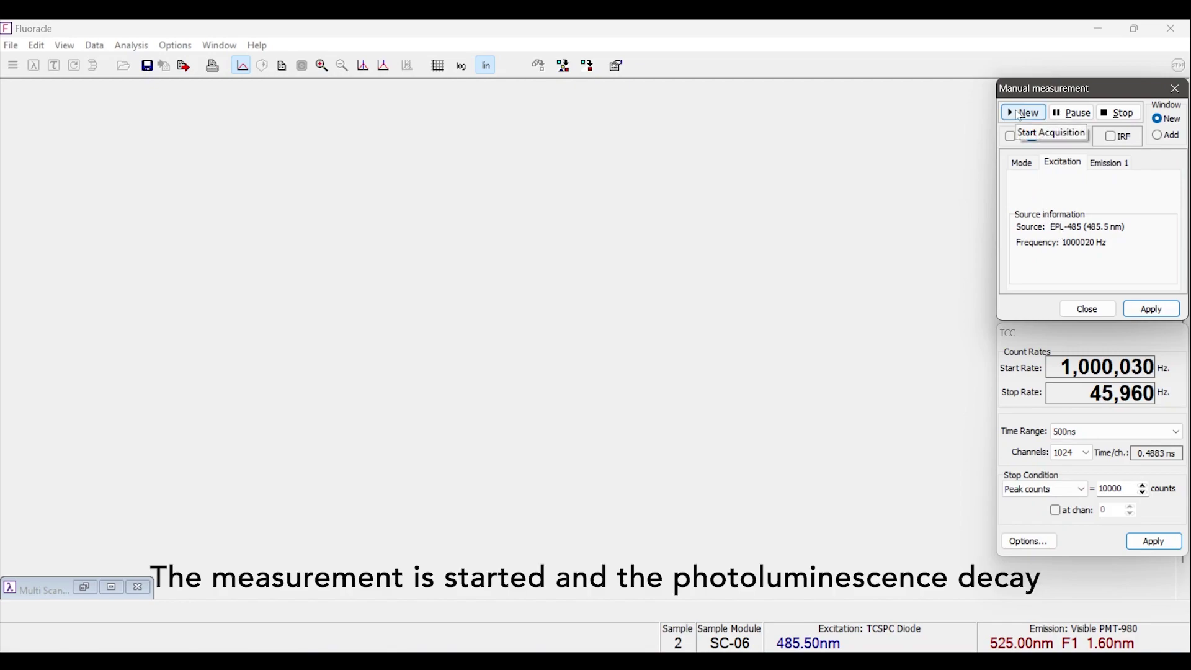
{"action": "left_click", "coordinate": [1022, 113]}
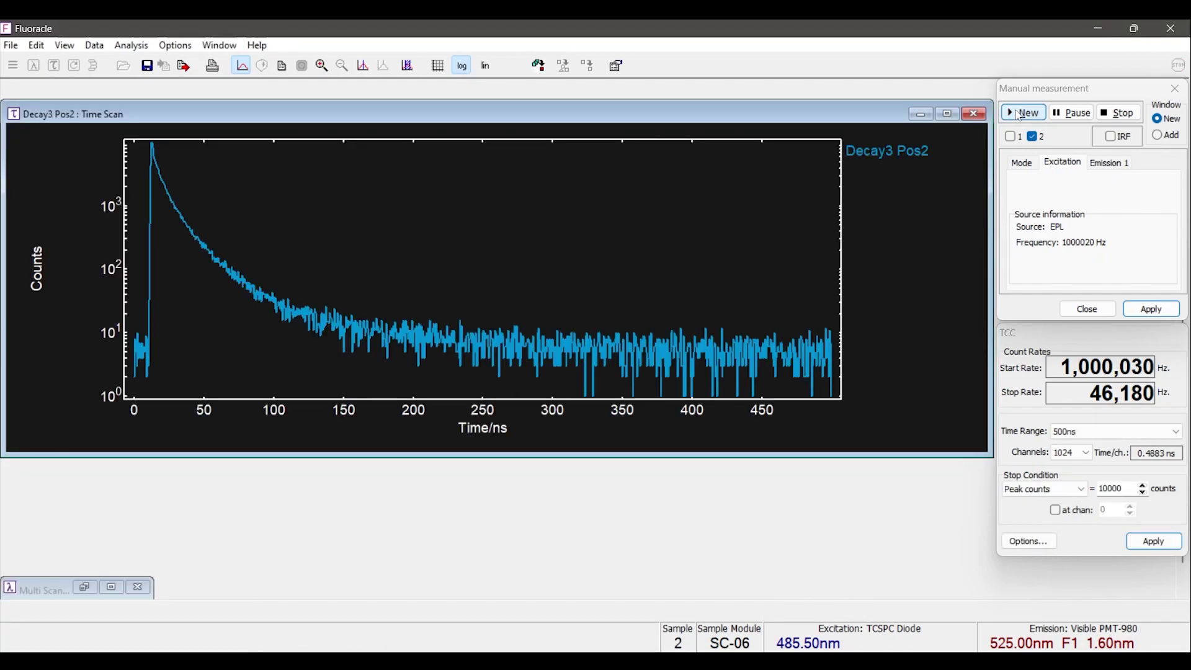
{"action": "left_click", "coordinate": [1179, 94]}
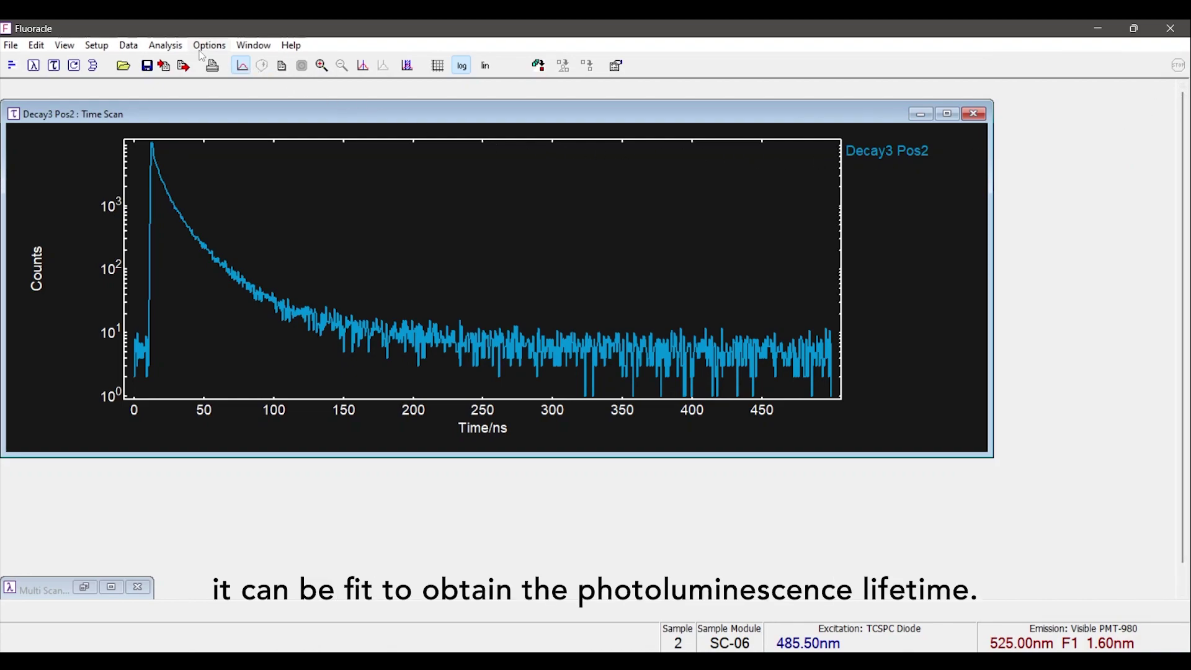
Fit Decay3 Pos2 with three exponentials (τ guesses 5, 10, 50 ns), yielding 14.14 ns.
{"action": "left_click", "coordinate": [168, 49]}
{"action": "left_click", "coordinate": [180, 80]}
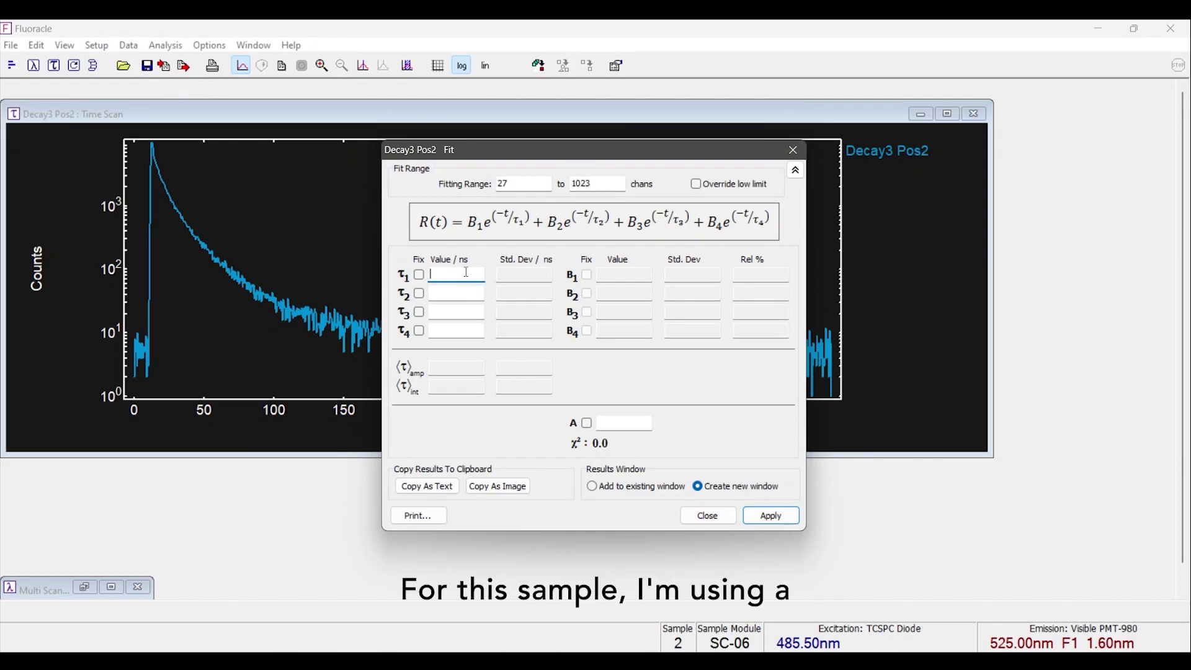
{"action": "type", "text": "5"}
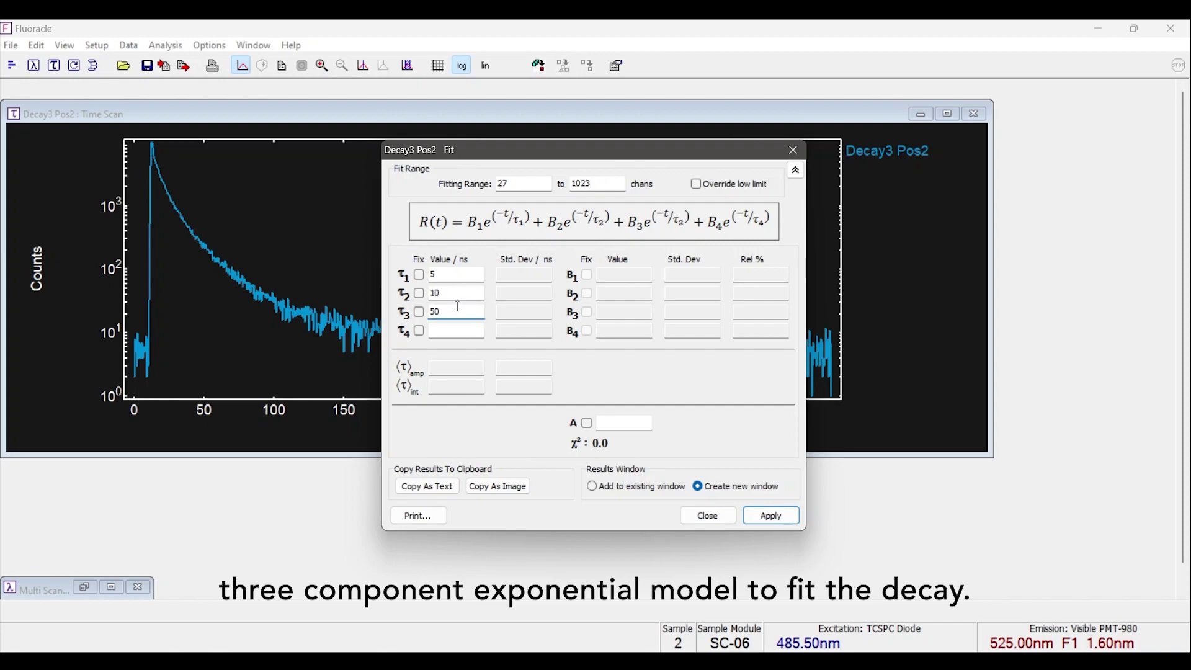
{"action": "left_click", "coordinate": [773, 520]}
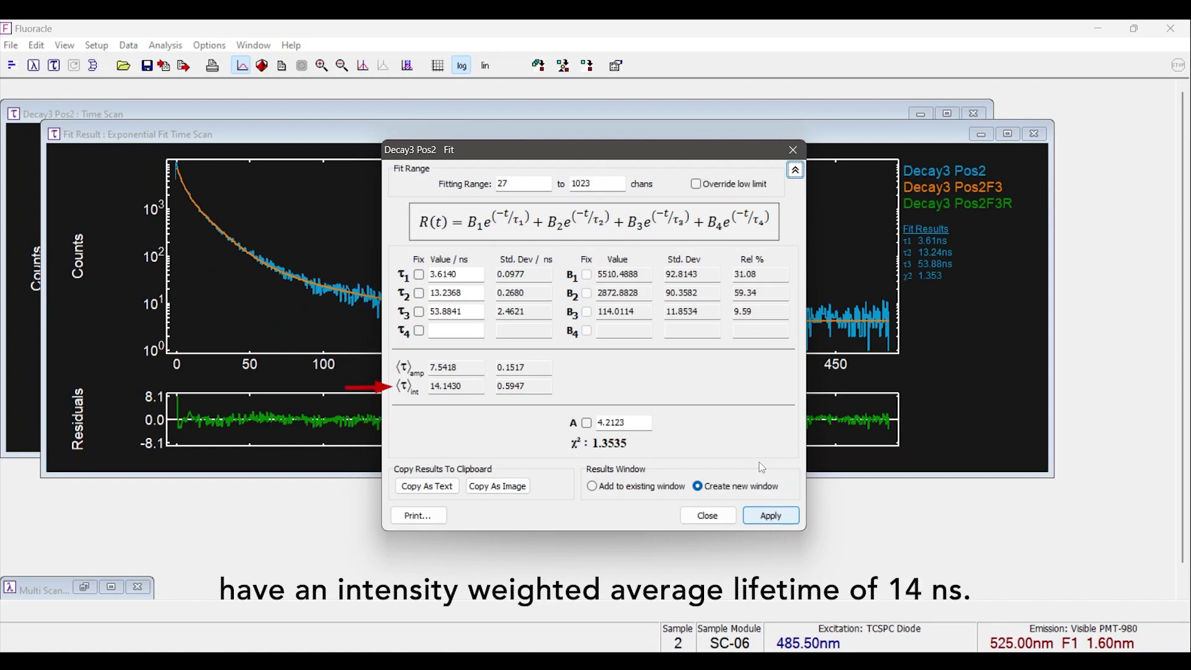
{"action": "left_click", "coordinate": [794, 150]}
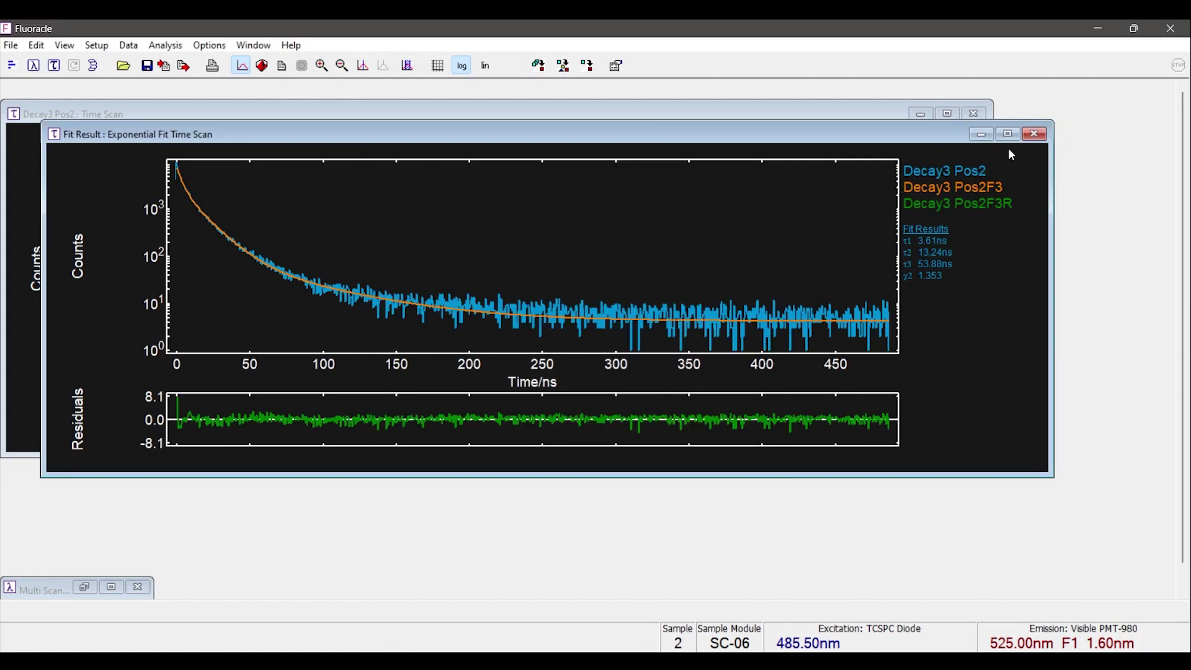
{"action": "left_click", "coordinate": [981, 134]}
{"action": "left_click", "coordinate": [973, 113]}
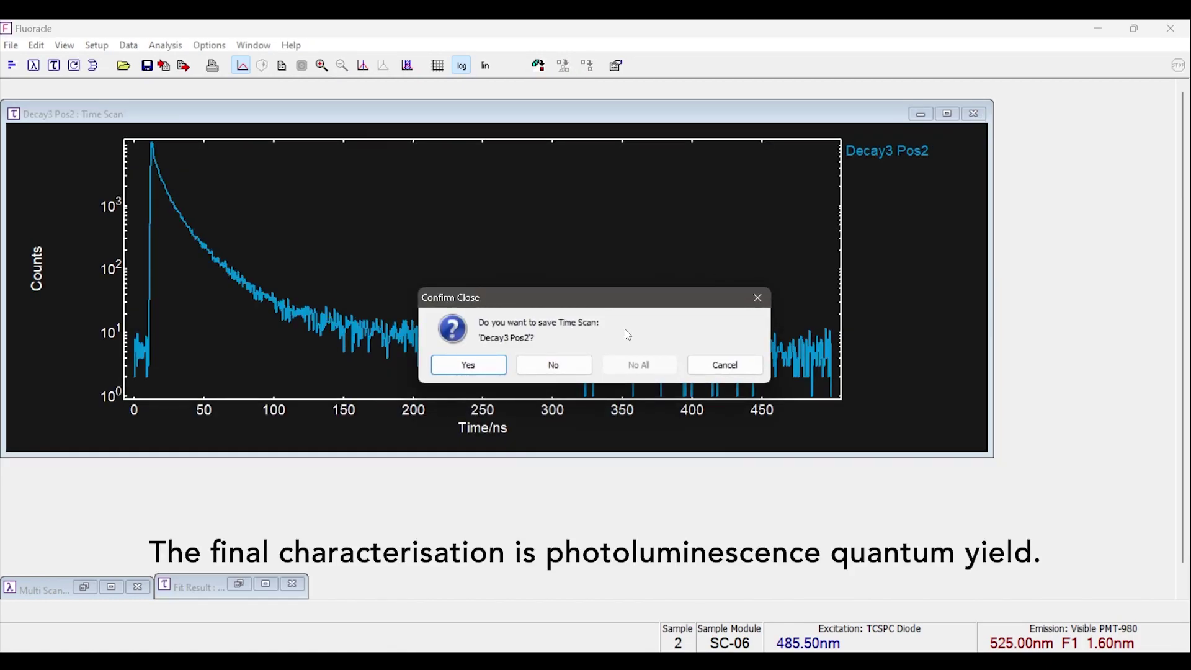
Discard the raw decay scan and set SC-30 Integrating Sphere as the sample module.
{"action": "left_click", "coordinate": [551, 366]}
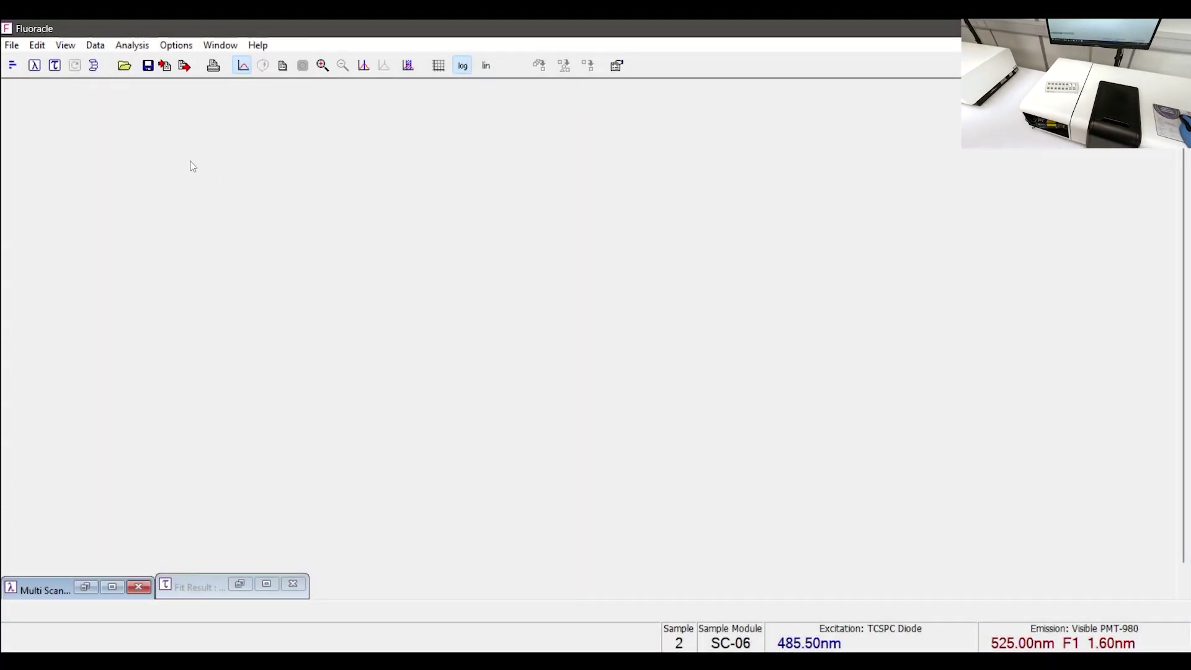
{"action": "left_click", "coordinate": [10, 67]}
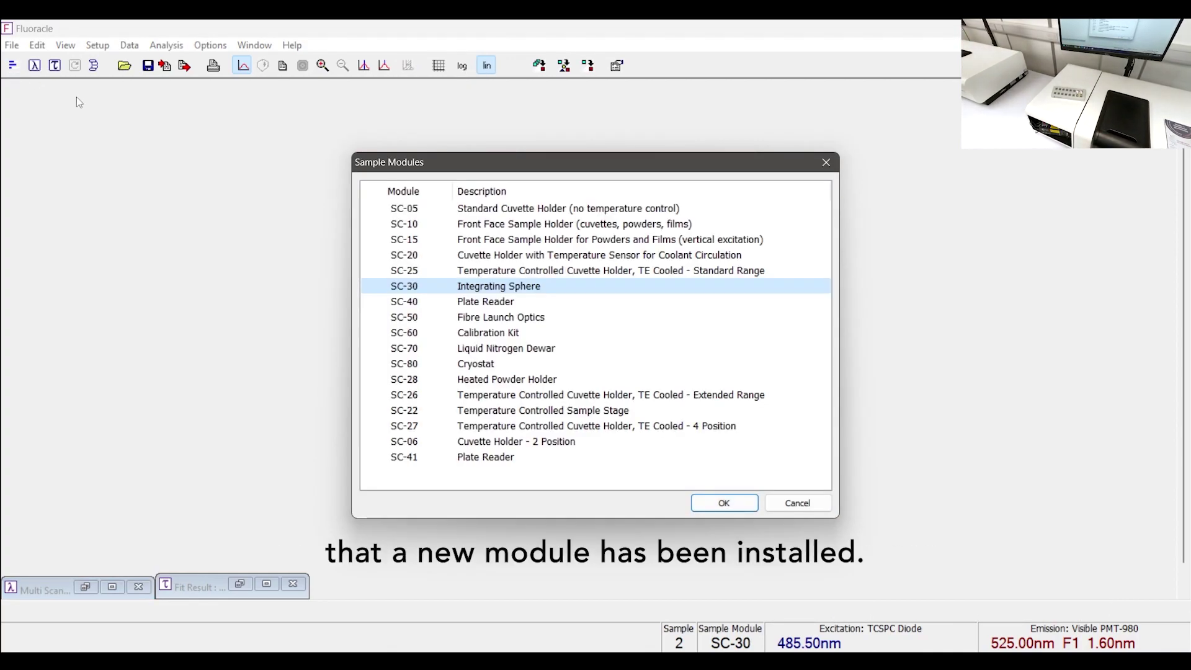
{"action": "left_click", "coordinate": [731, 500]}
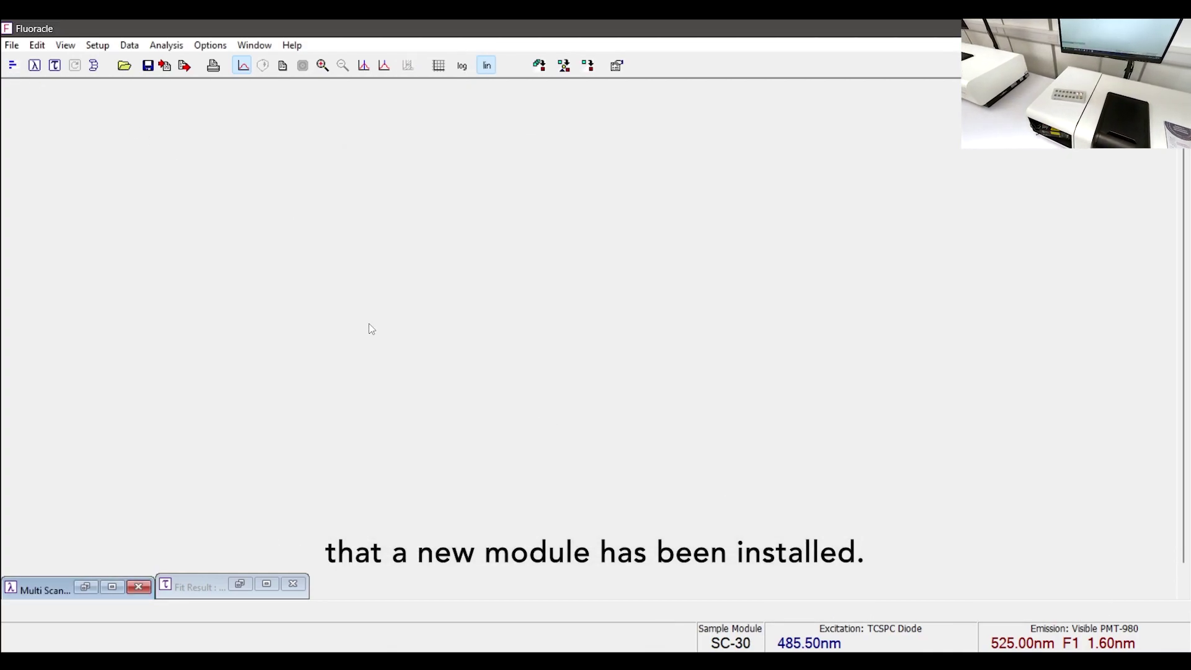
Set the source path to Xenon Lamp and the detector path to Visible PMT-980 IS.
{"action": "left_click", "coordinate": [12, 66]}
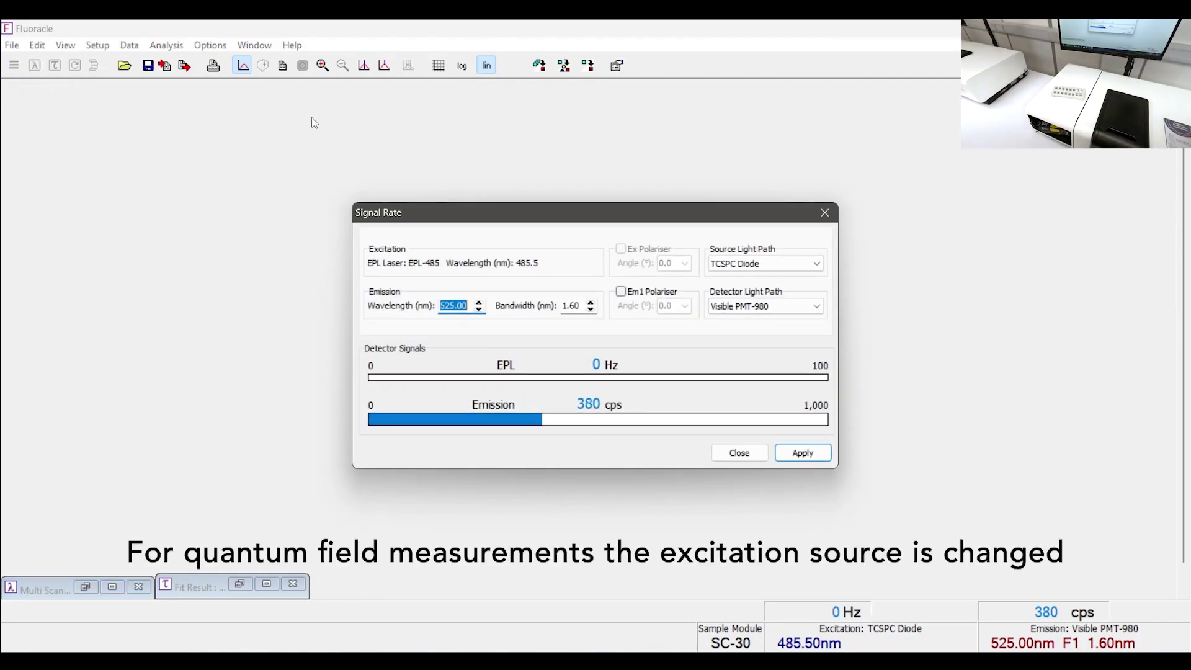
{"action": "left_click", "coordinate": [790, 264]}
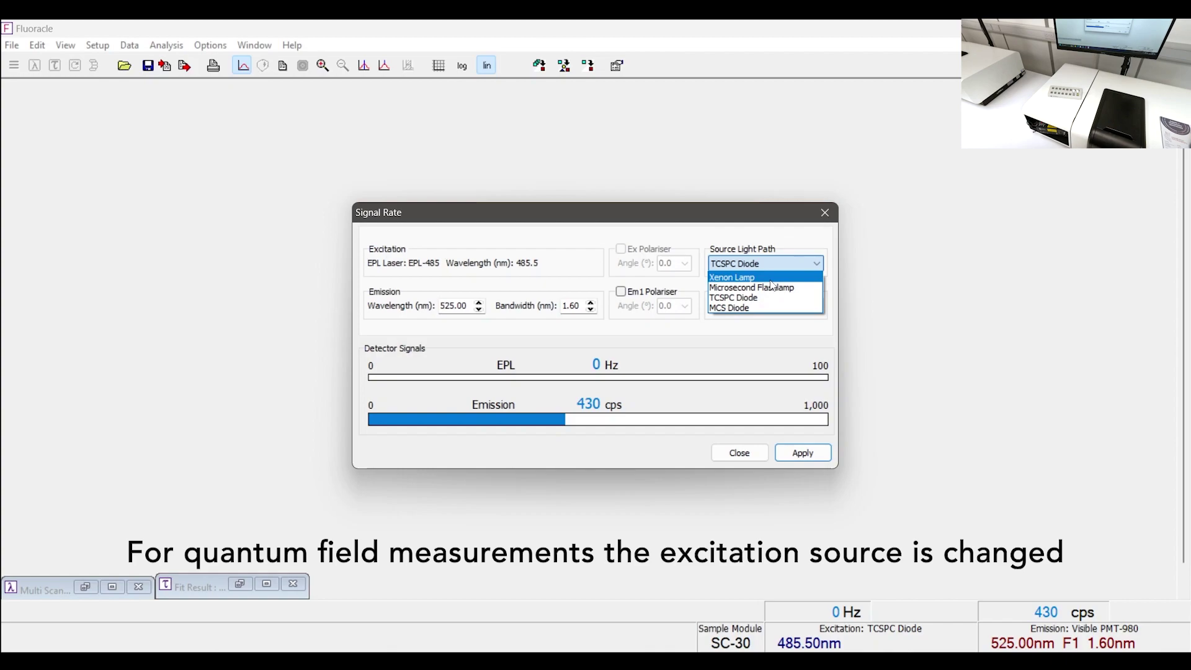
{"action": "left_click", "coordinate": [769, 280]}
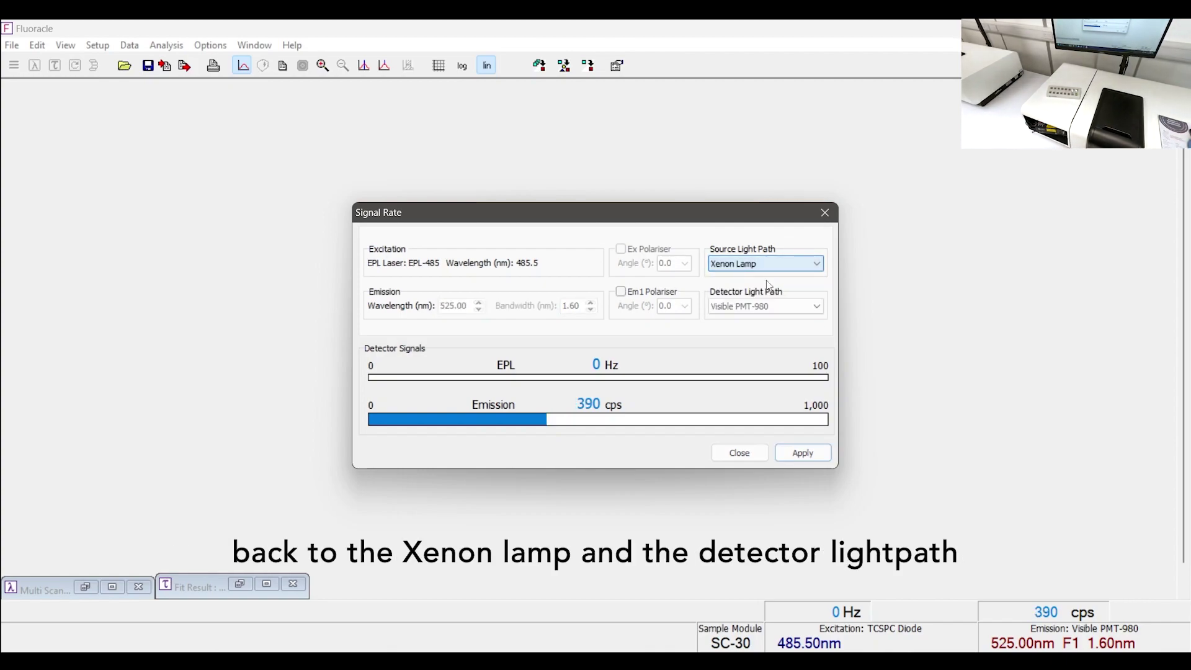
{"action": "left_click", "coordinate": [767, 307]}
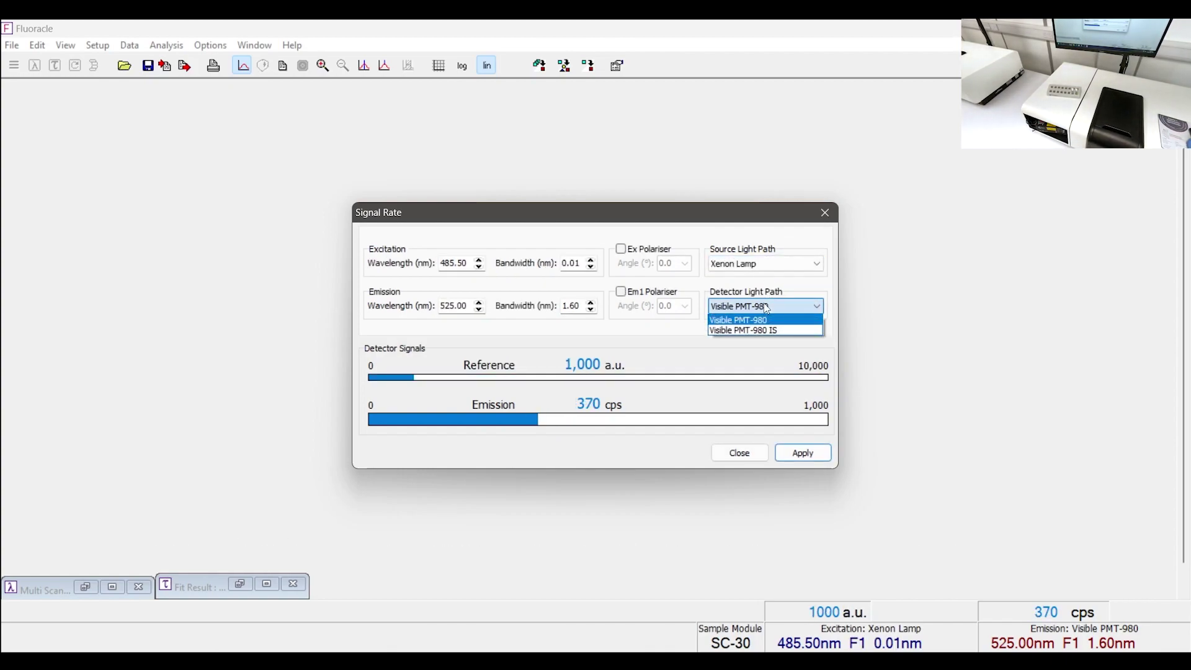
{"action": "left_click", "coordinate": [769, 332]}
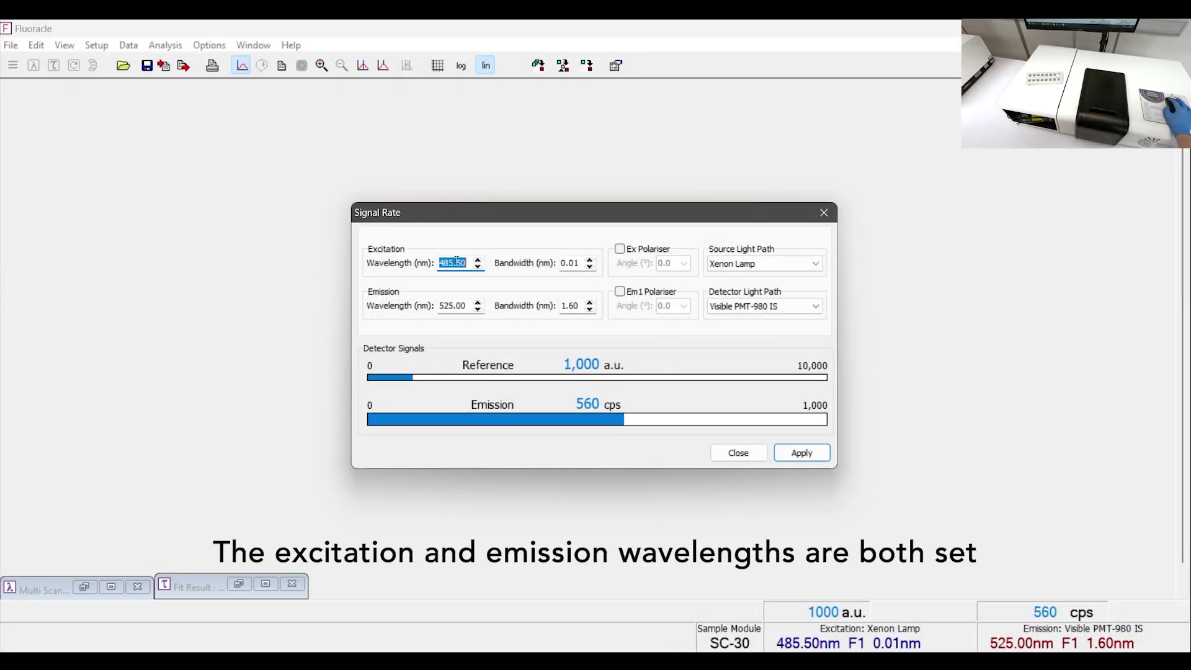
Set excitation and emission to 470 nm, excitation bandwidth 5, emission bandwidth 0.10 nm, and apply.
{"action": "type", "text": "470"}
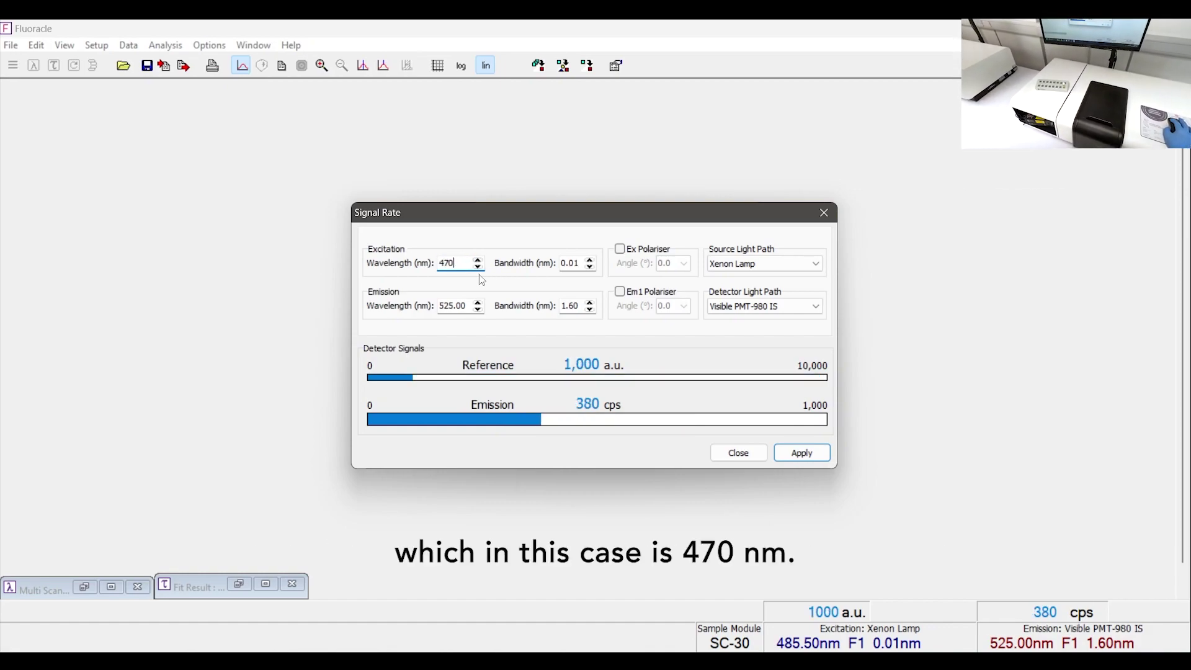
{"action": "double_click", "coordinate": [452, 306]}
{"action": "type", "text": "470"}
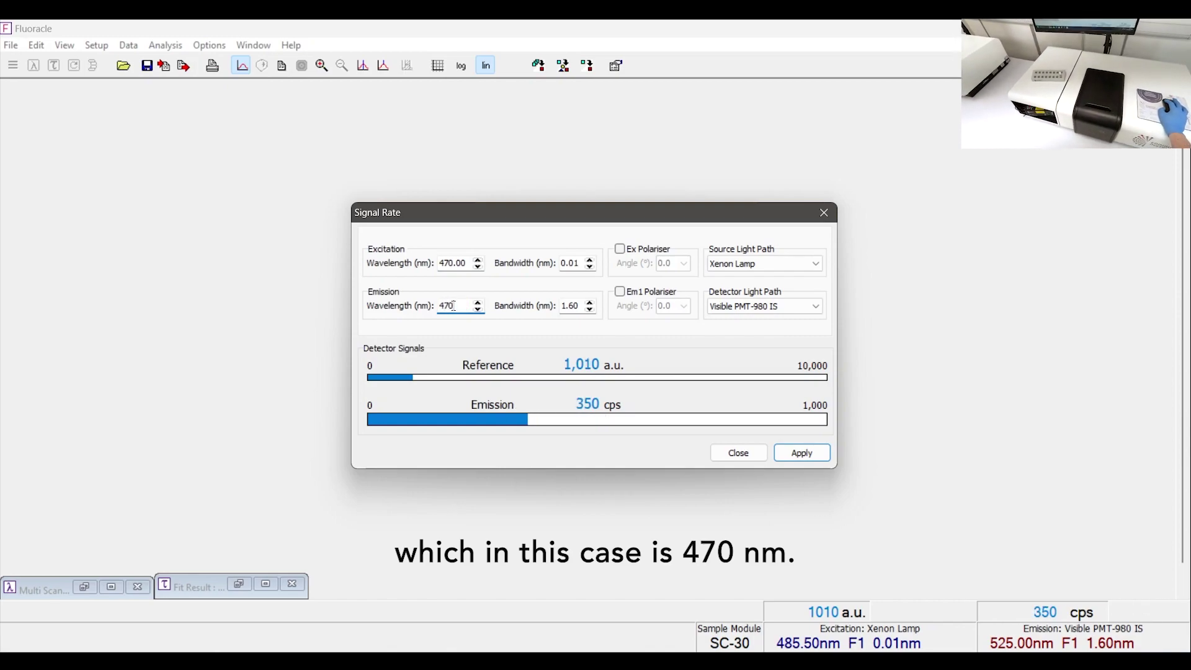
{"action": "double_click", "coordinate": [571, 264]}
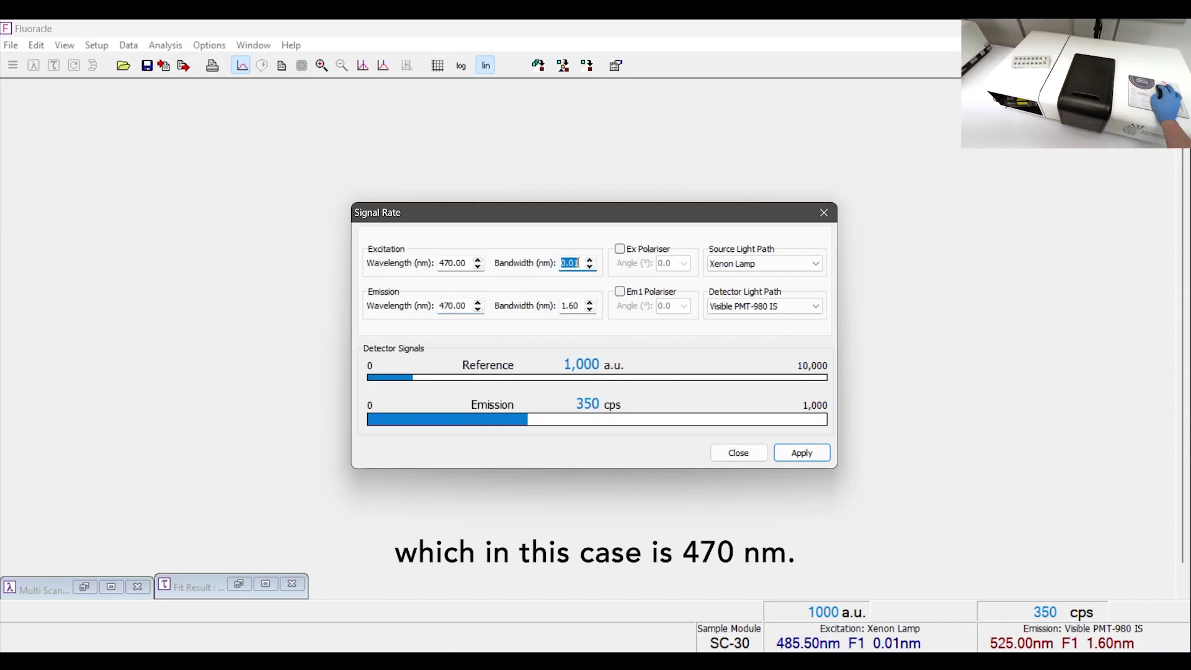
{"action": "type", "text": "5"}
{"action": "double_click", "coordinate": [571, 307]}
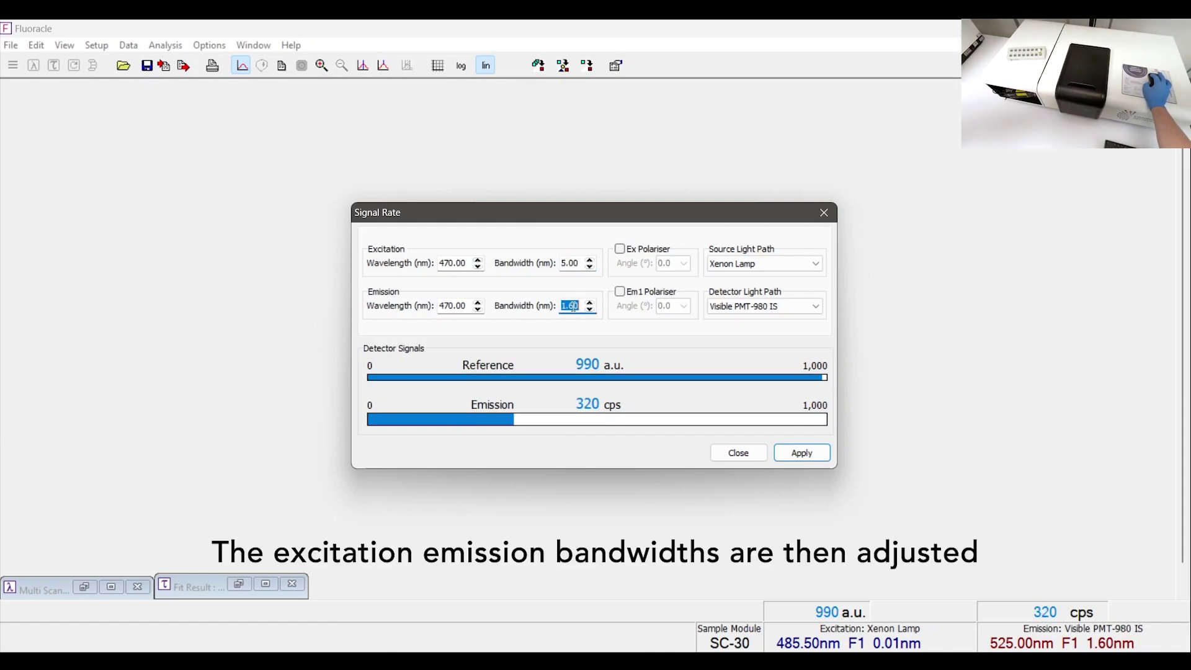
{"action": "type", "text": "0.5"}
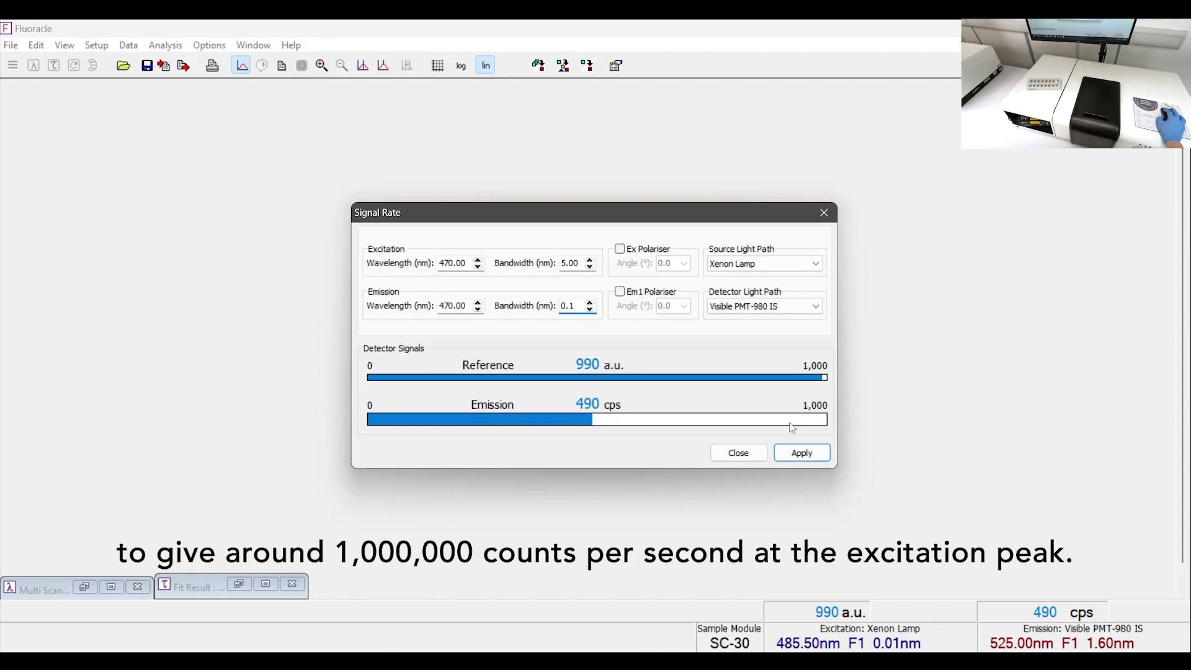
{"action": "left_click", "coordinate": [800, 454]}
{"action": "left_click", "coordinate": [800, 454]}
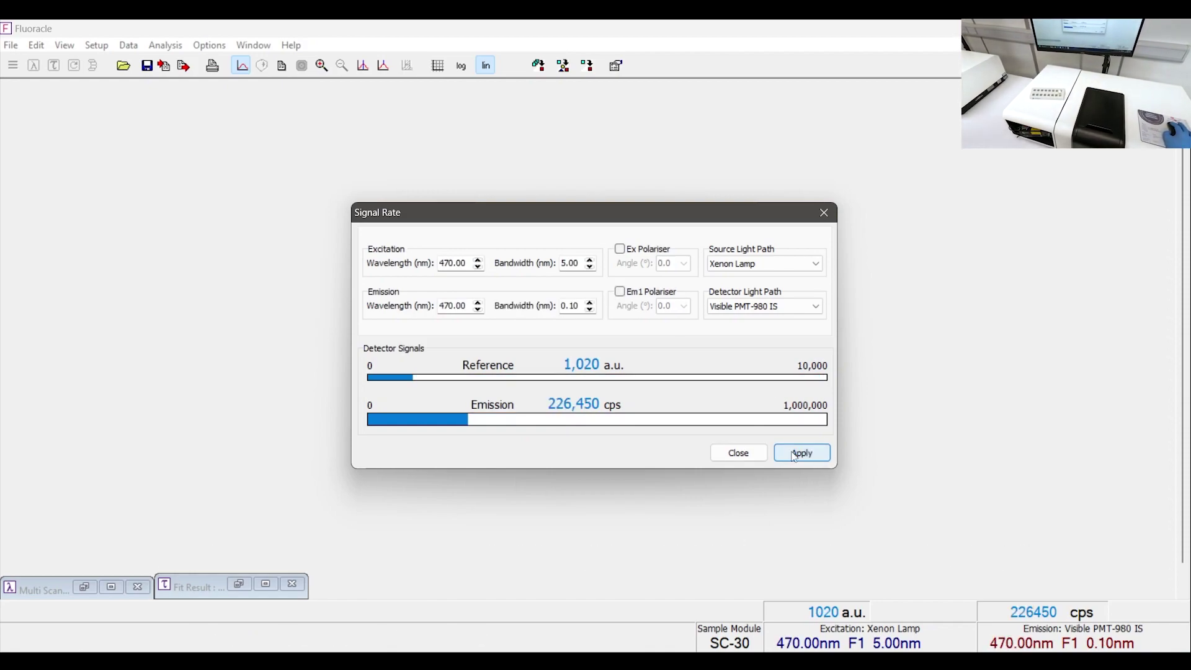
Raise the emission bandwidth to 0.15 nm (about 880,000 cps) and close the signal rate readout.
{"action": "left_click", "coordinate": [589, 303]}
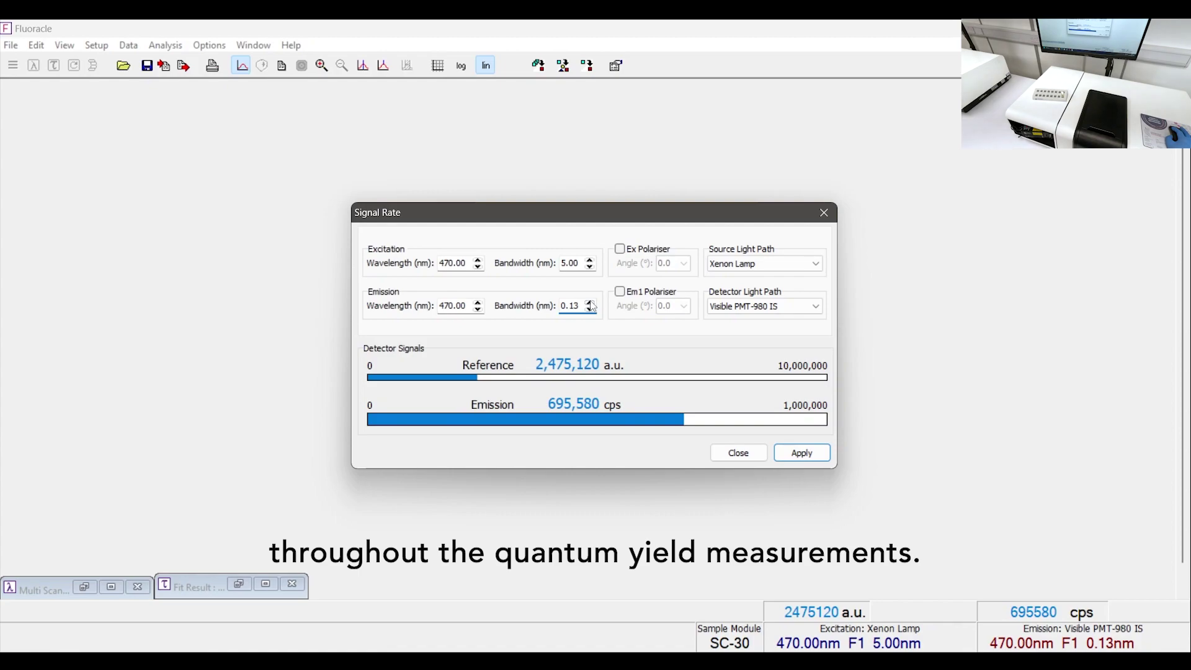
{"action": "left_click", "coordinate": [592, 303]}
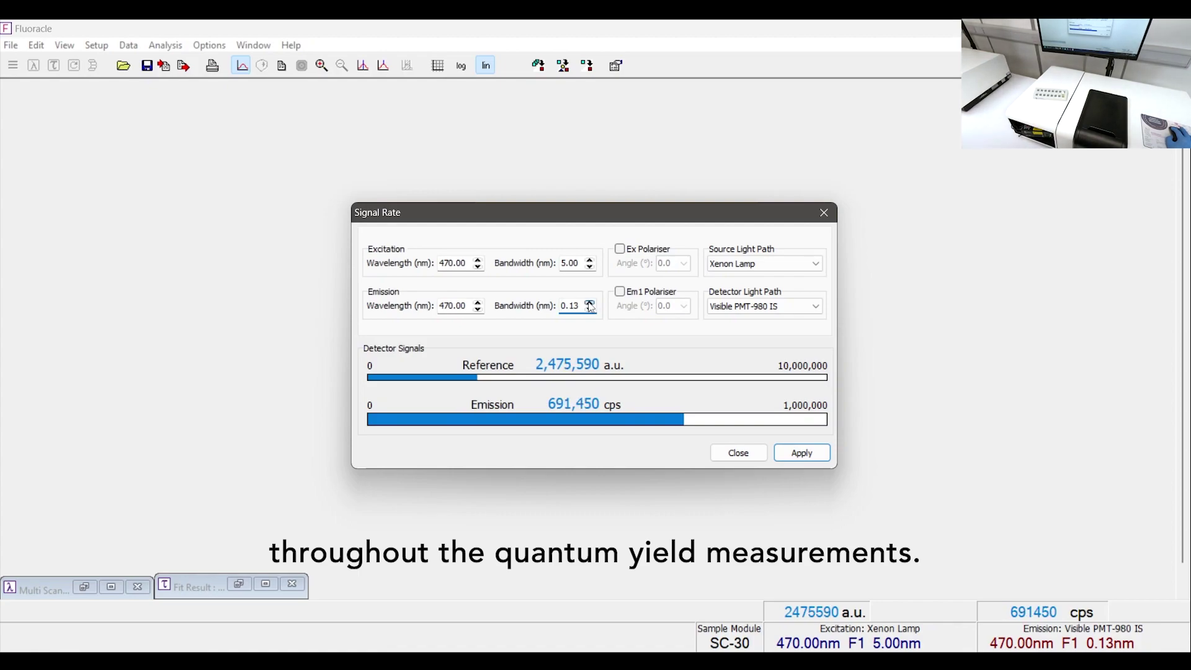
{"action": "left_click", "coordinate": [592, 303]}
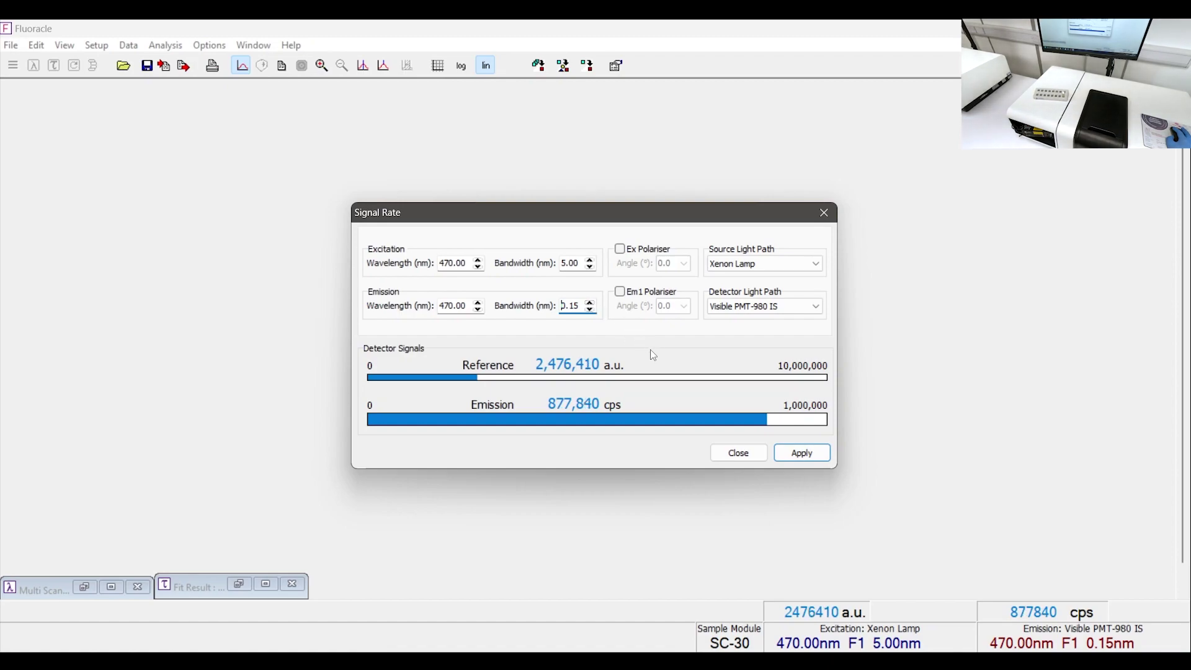
{"action": "left_click", "coordinate": [732, 452]}
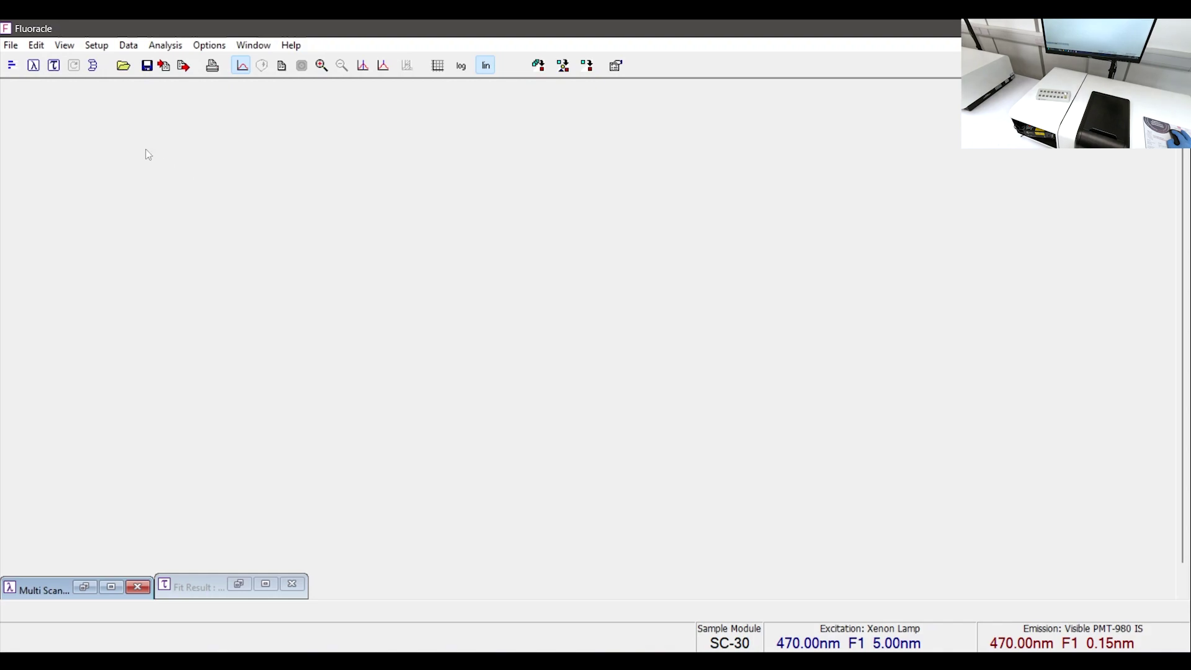
Set up a new emission scan from 460 to 600 nm with a 0.5 nm step.
{"action": "left_click", "coordinate": [33, 65]}
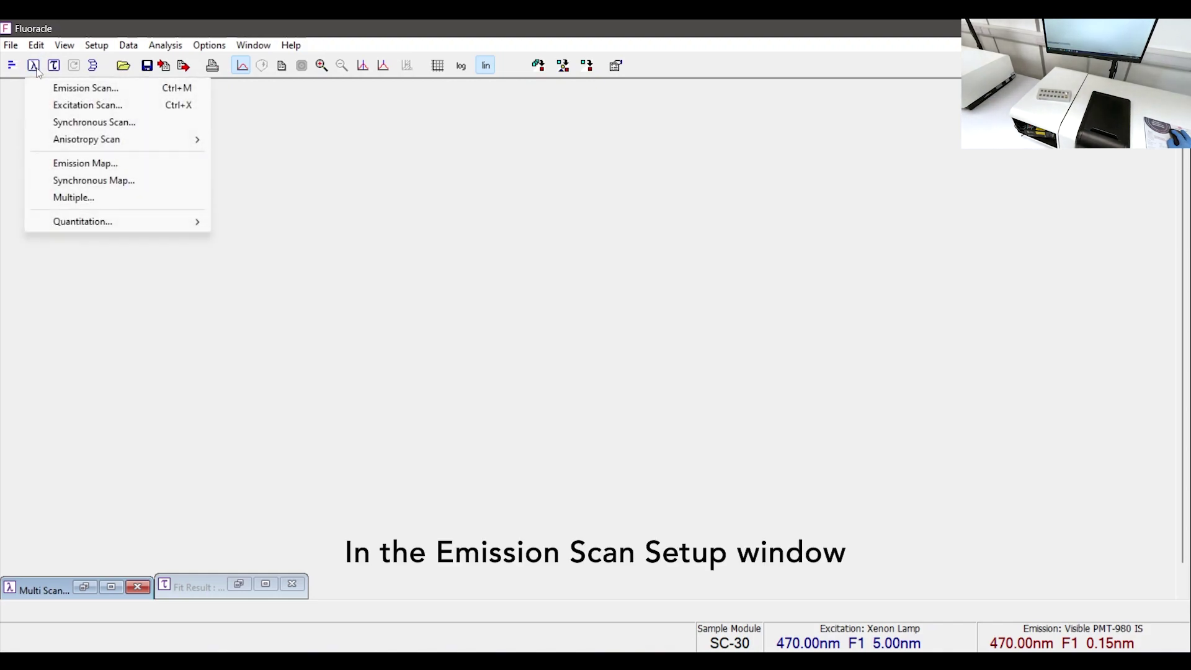
{"action": "left_click", "coordinate": [59, 92]}
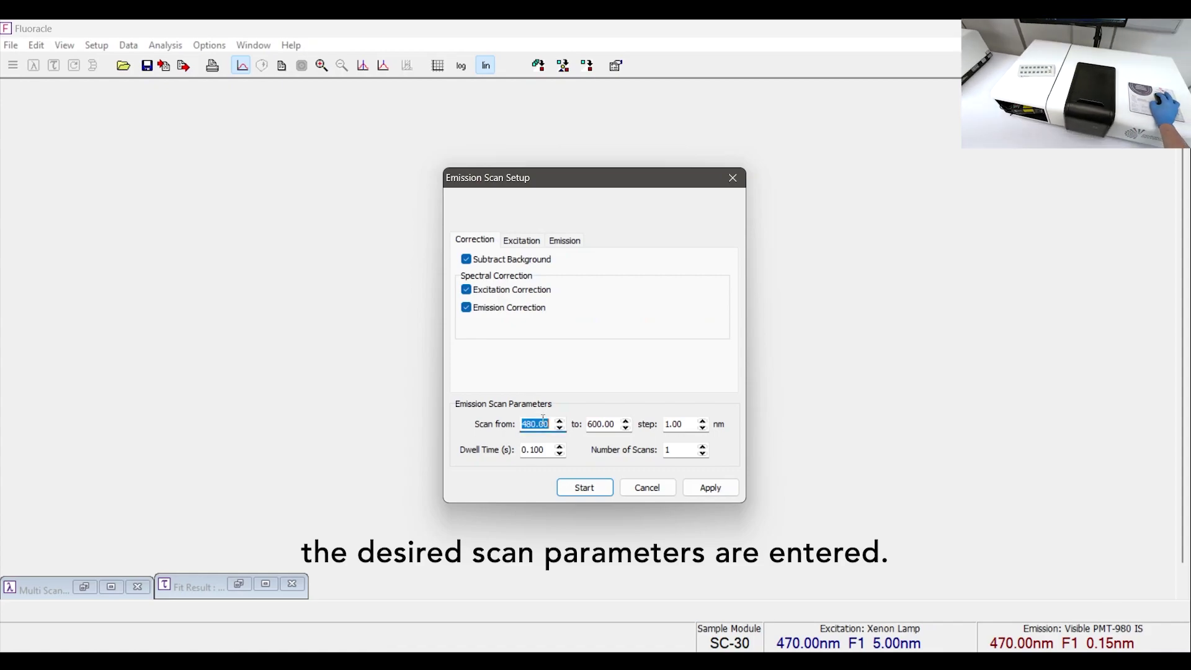
{"action": "type", "text": "46"}
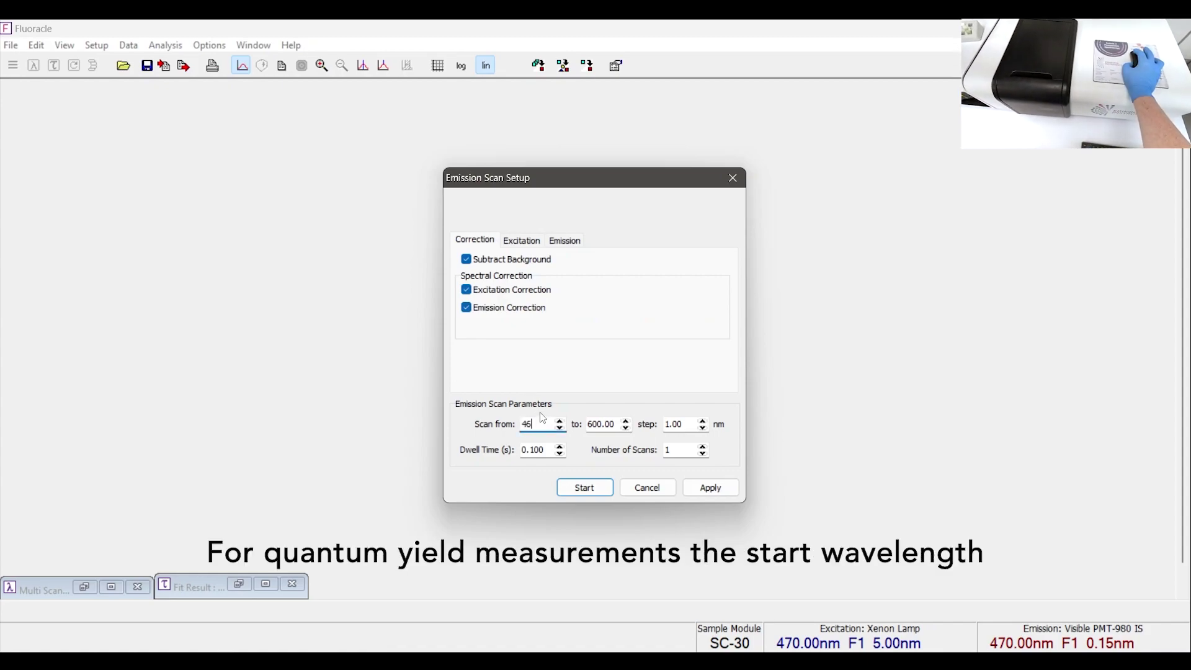
{"action": "type", "text": "0"}
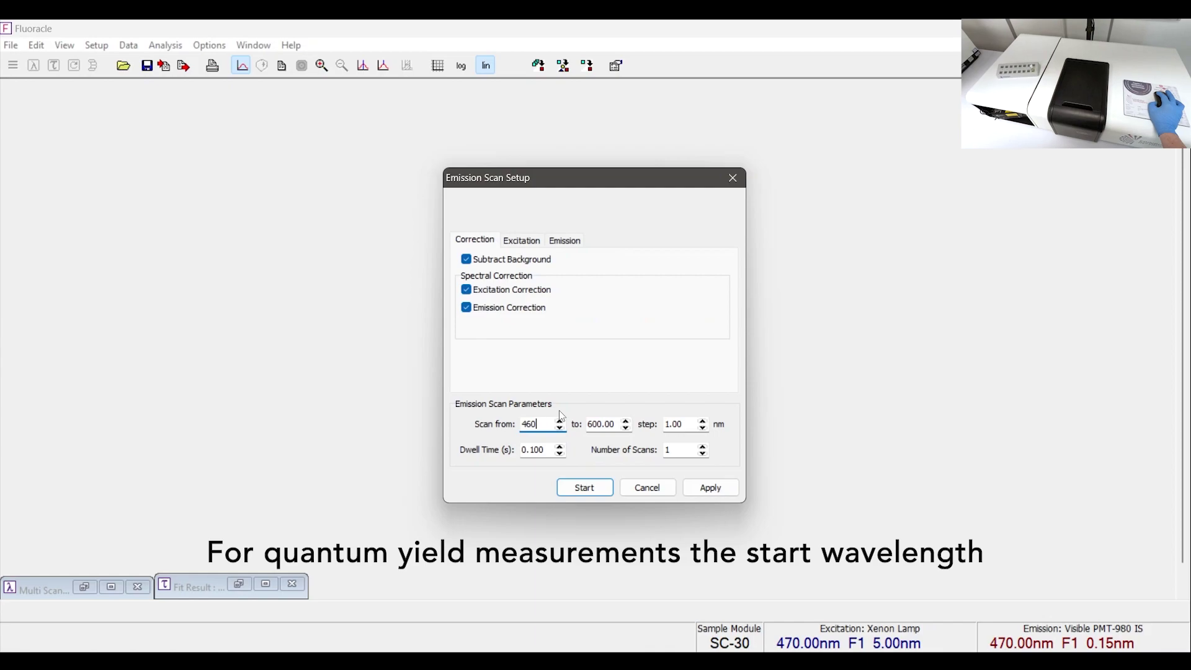
{"action": "double_click", "coordinate": [687, 427]}
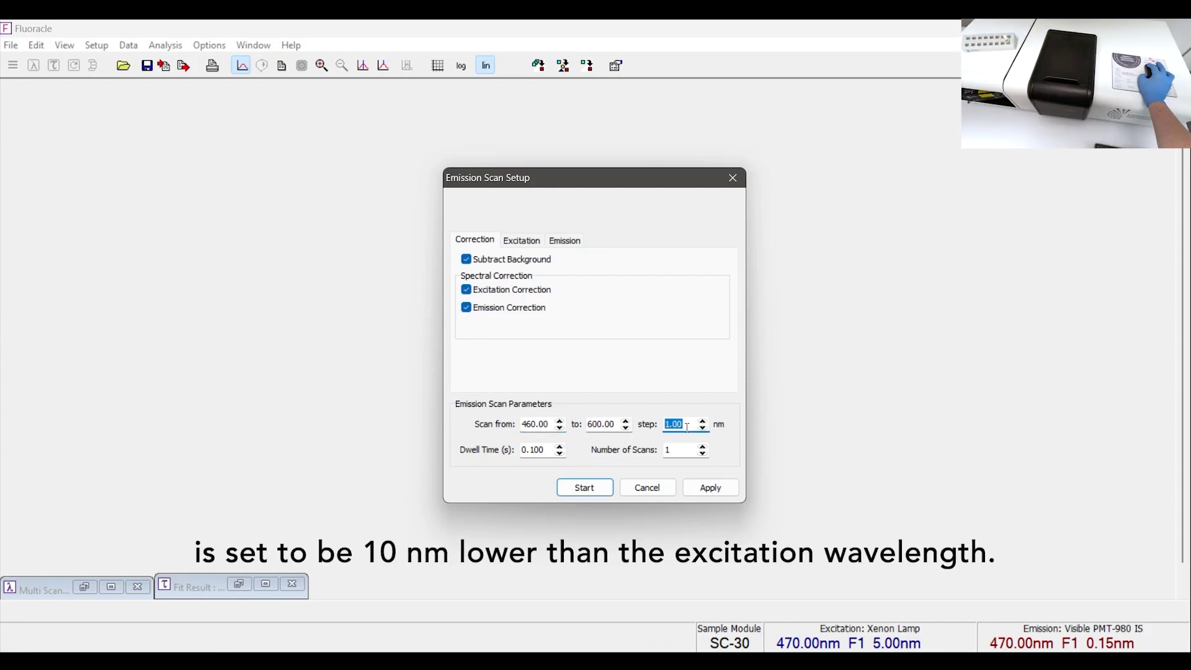
{"action": "type", "text": "0."}
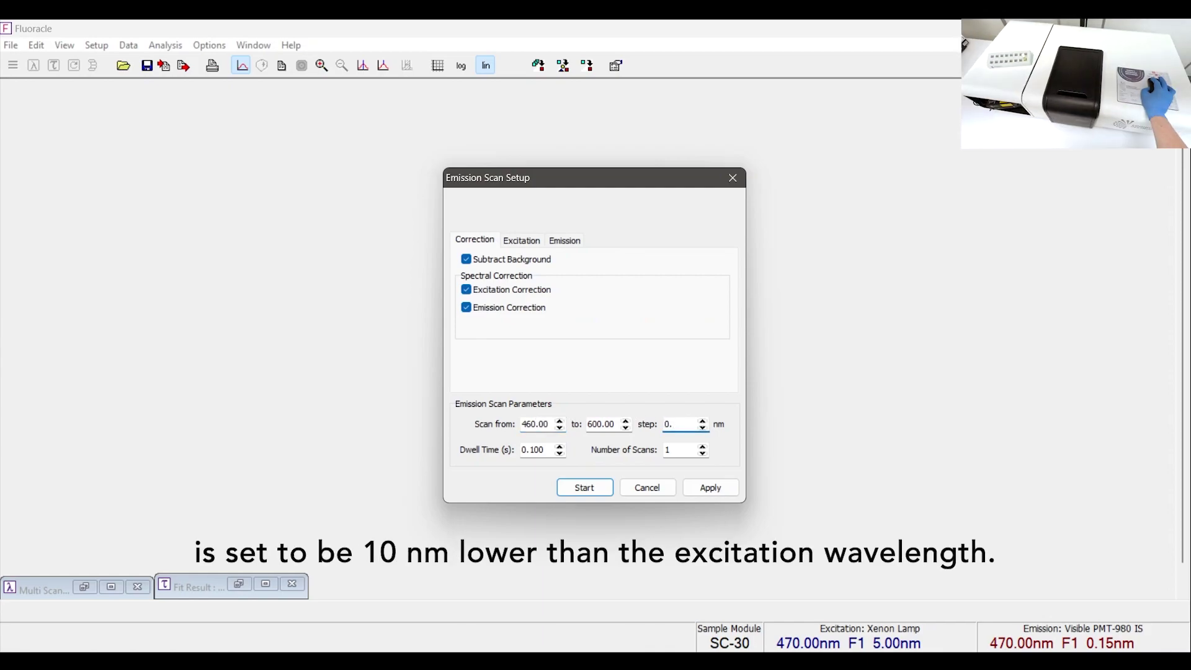
{"action": "type", "text": "50"}
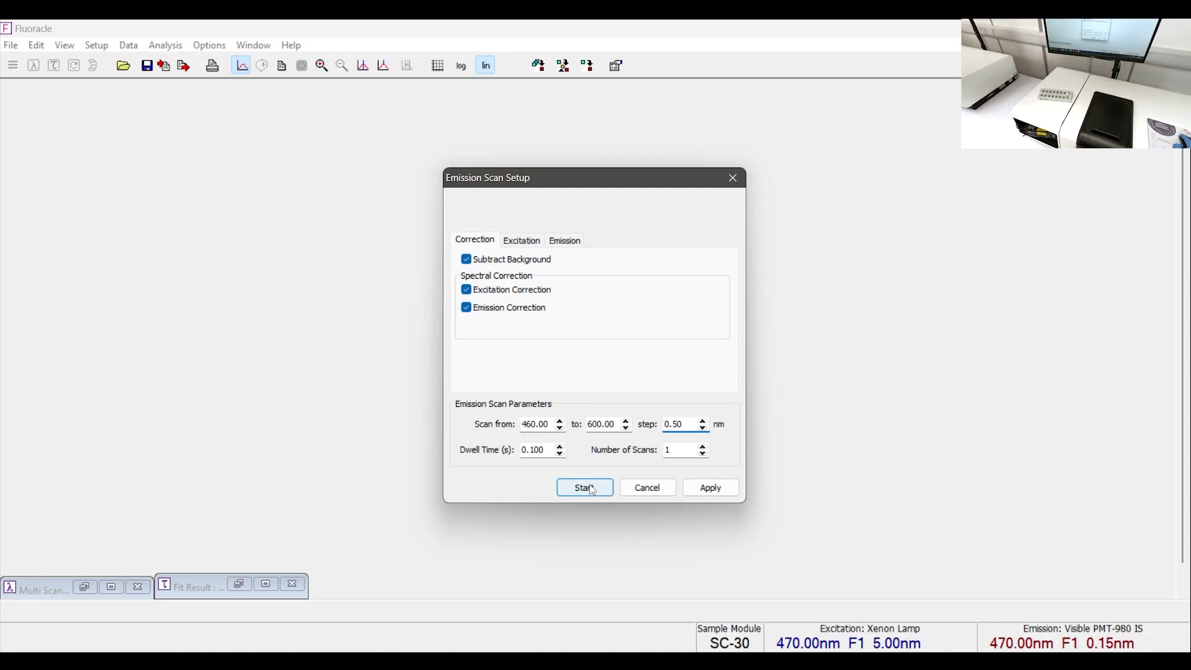
Acquire the EmScan5 emission spectrum, then repeat the same 460–600 nm scan setup.
{"action": "left_click", "coordinate": [593, 490]}
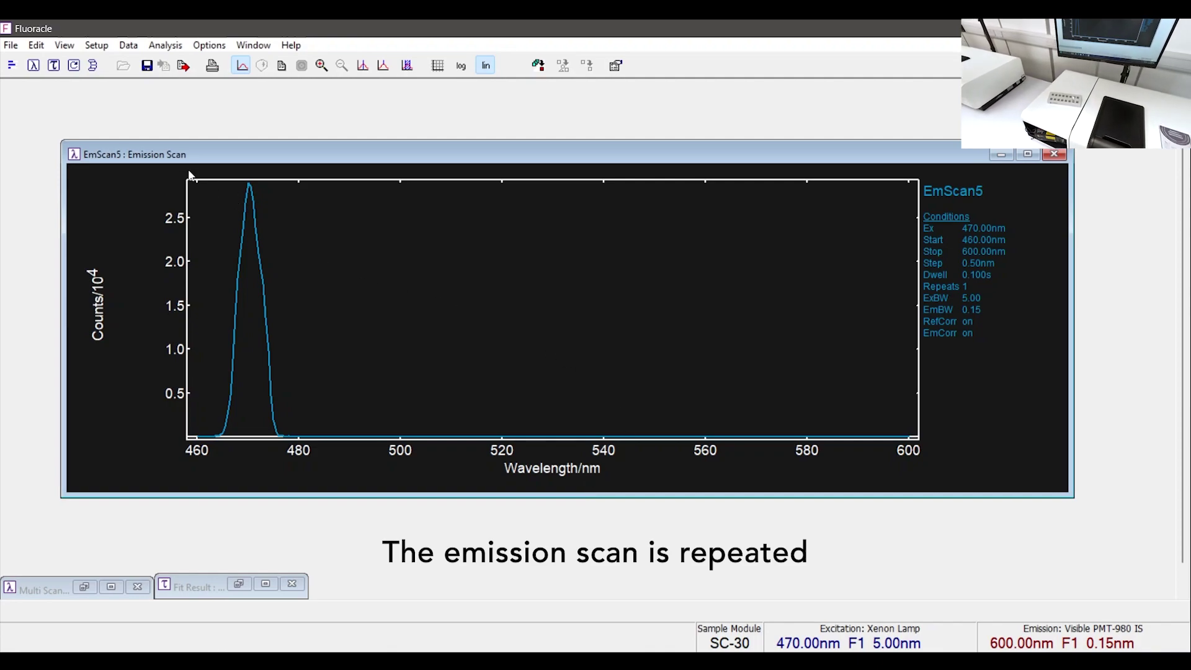
{"action": "left_click", "coordinate": [75, 65]}
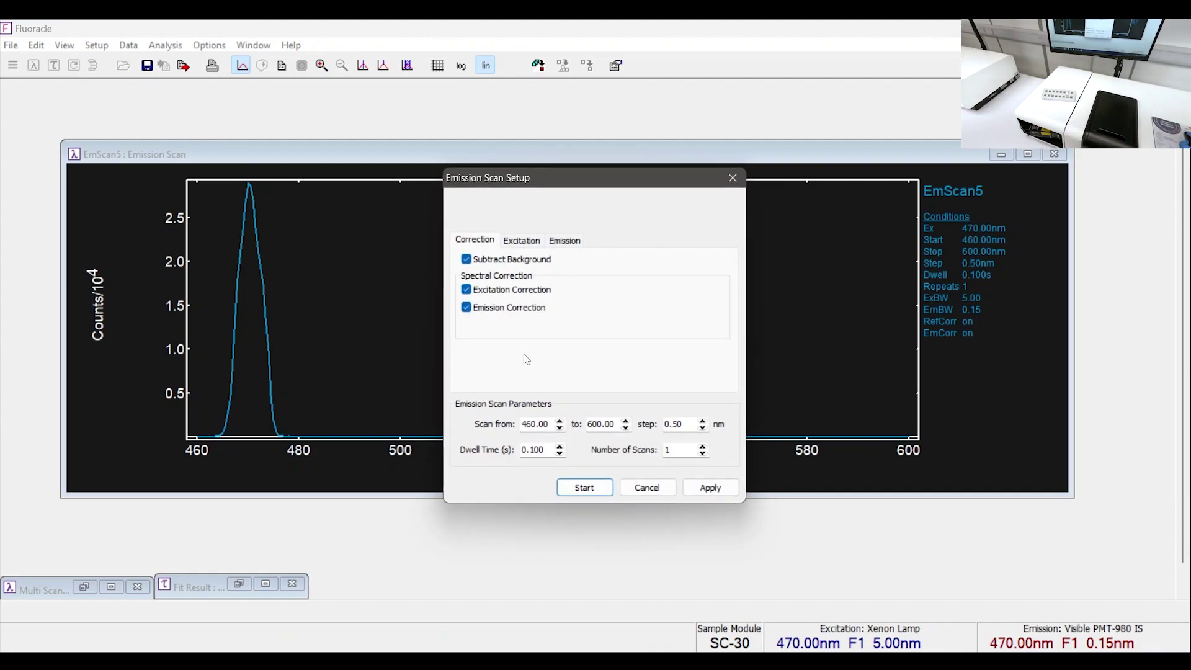
Acquire the EmScan6 emission spectrum using the unchanged 460–600 nm settings.
{"action": "left_click", "coordinate": [596, 492]}
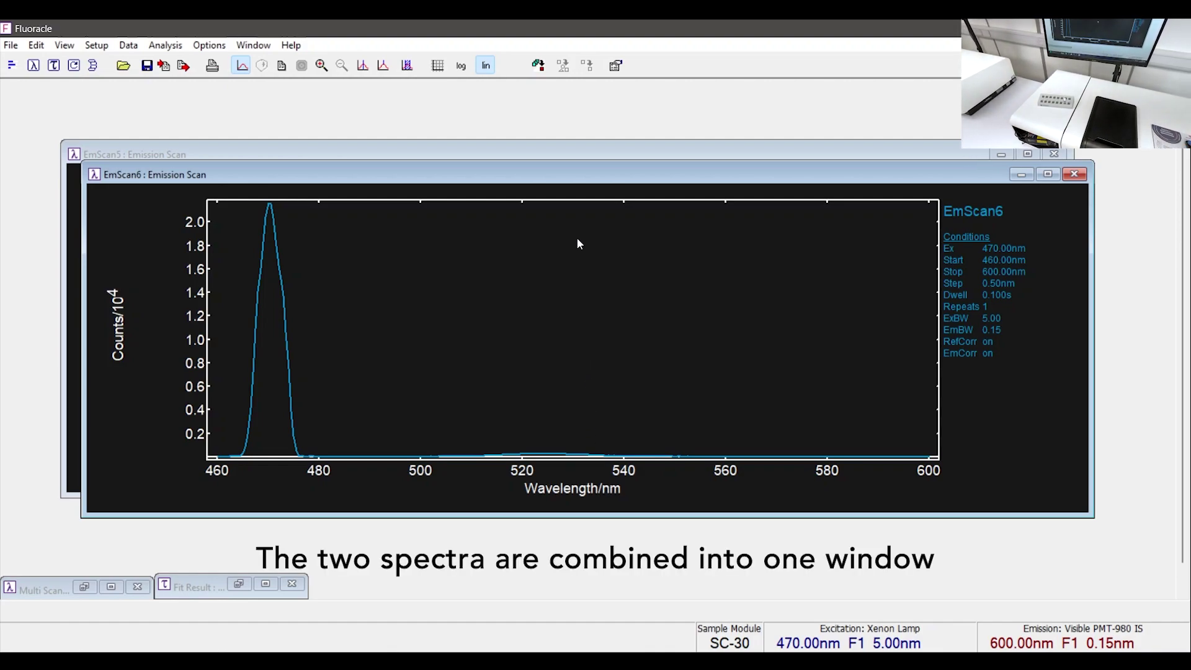
Combine EmScan5 and EmScan6 into a Multi Scans plot and launch the Quantum Yield wizard.
{"action": "left_click", "coordinate": [538, 66]}
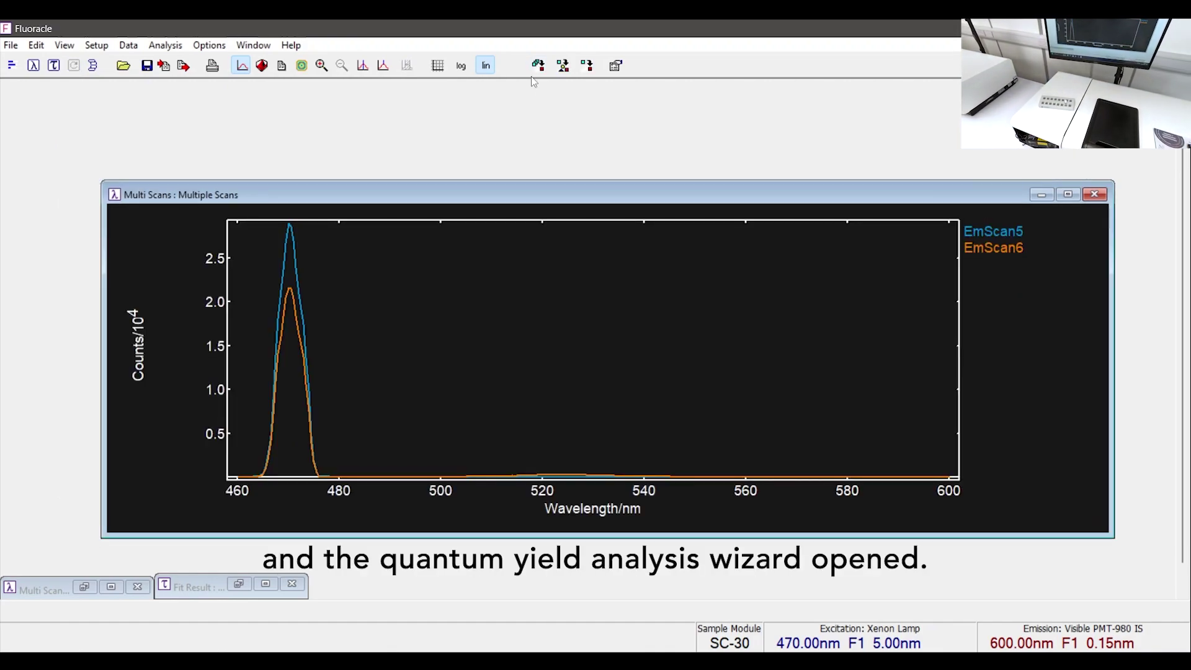
{"action": "left_click", "coordinate": [169, 47]}
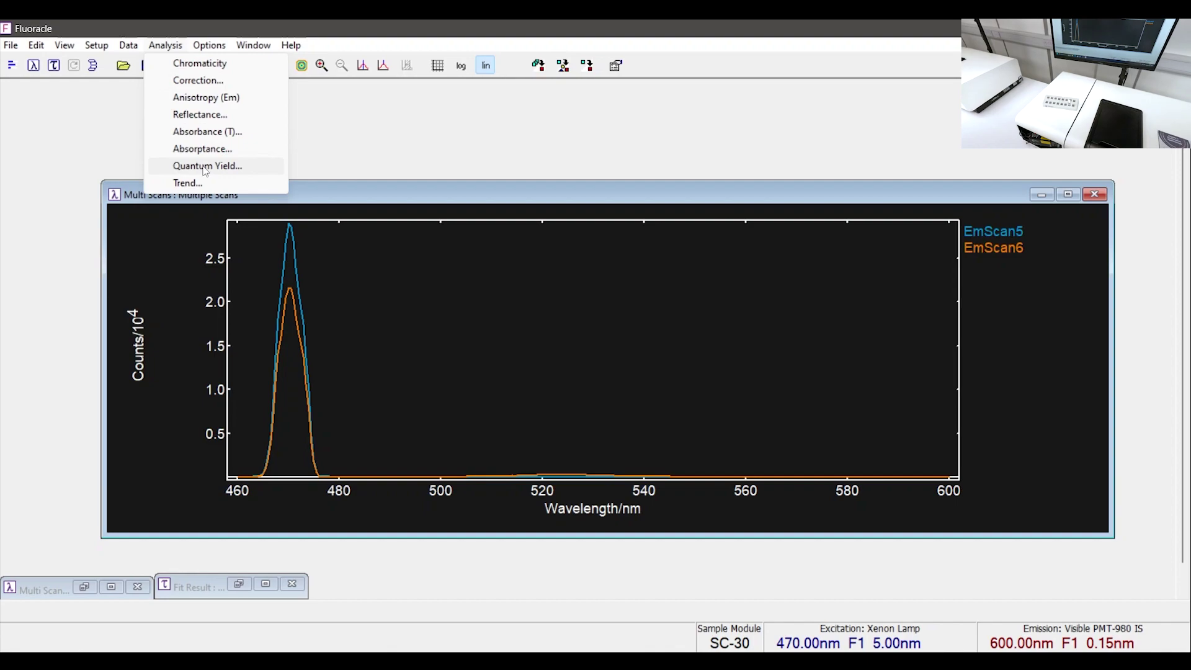
{"action": "left_click", "coordinate": [205, 167]}
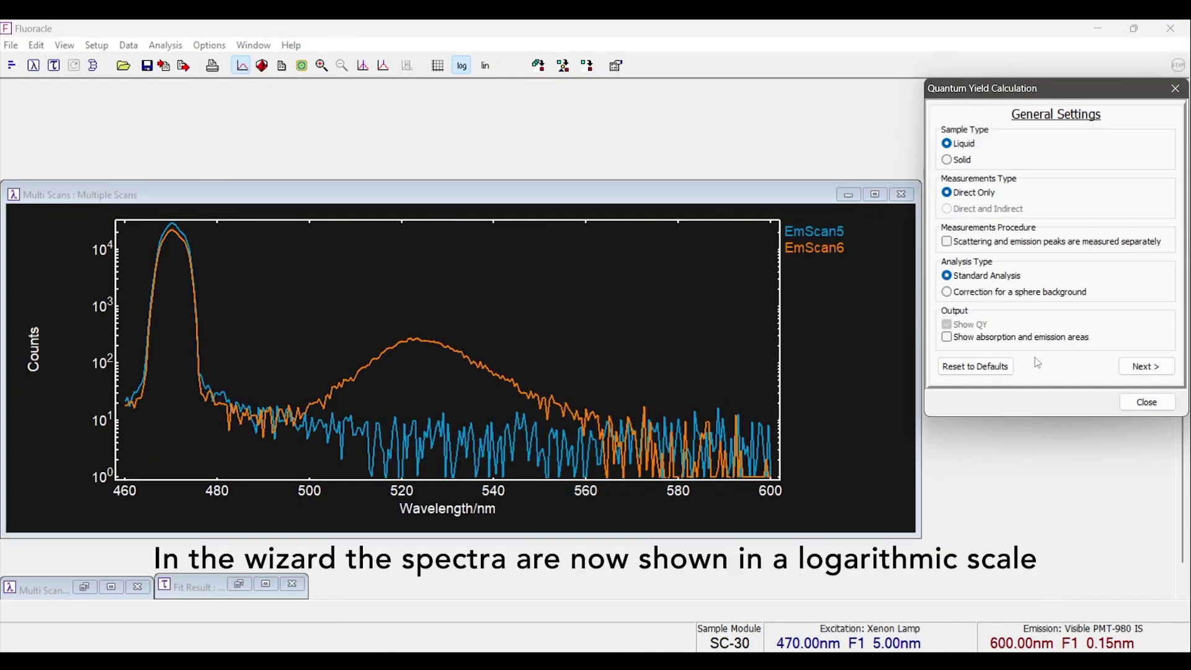
{"action": "left_click", "coordinate": [1145, 375]}
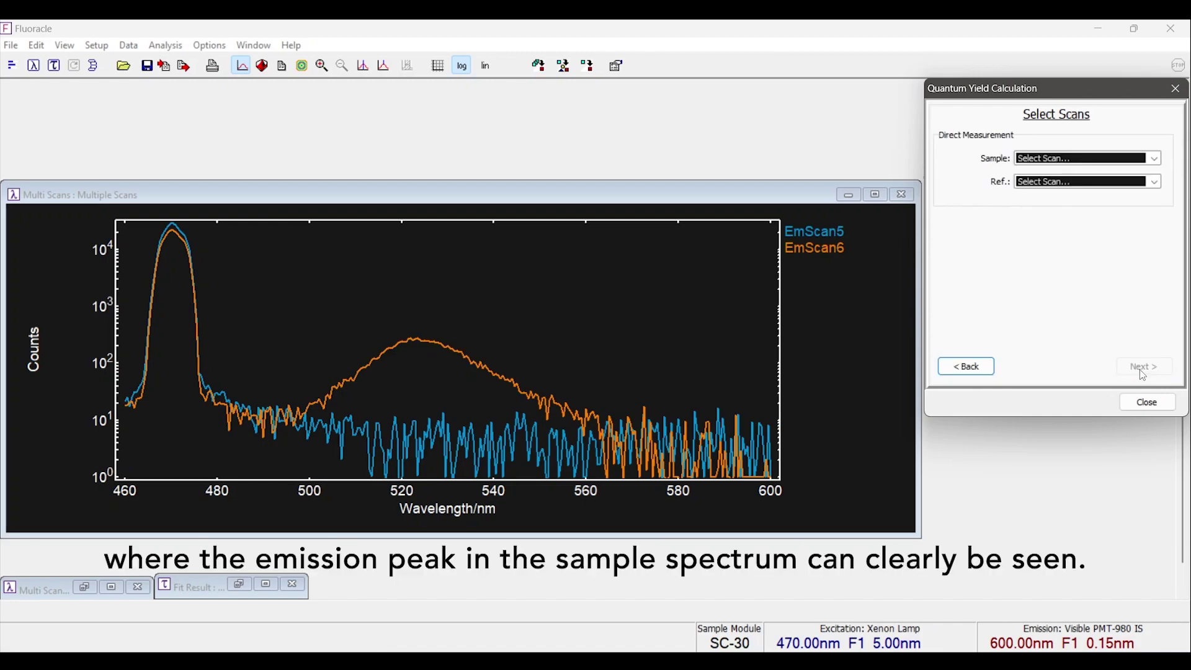
Choose EmScan6 as the sample spectrum and EmScan5 as the reference spectrum.
{"action": "left_click", "coordinate": [1157, 161]}
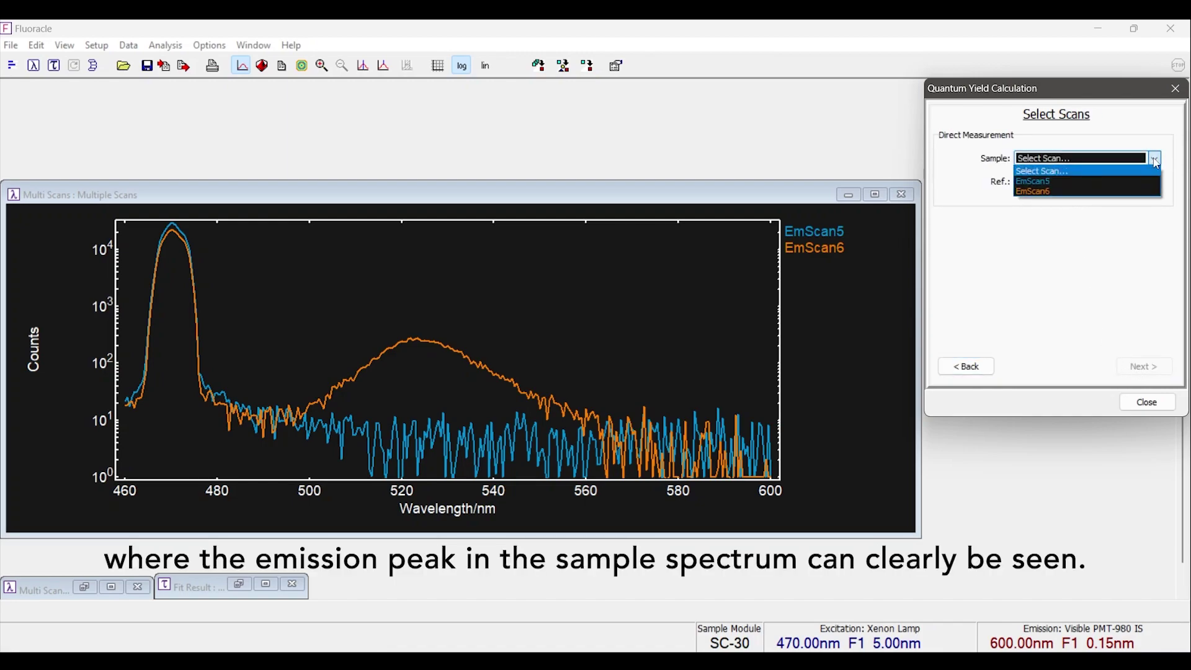
{"action": "left_click", "coordinate": [1063, 192]}
{"action": "left_click", "coordinate": [1157, 182]}
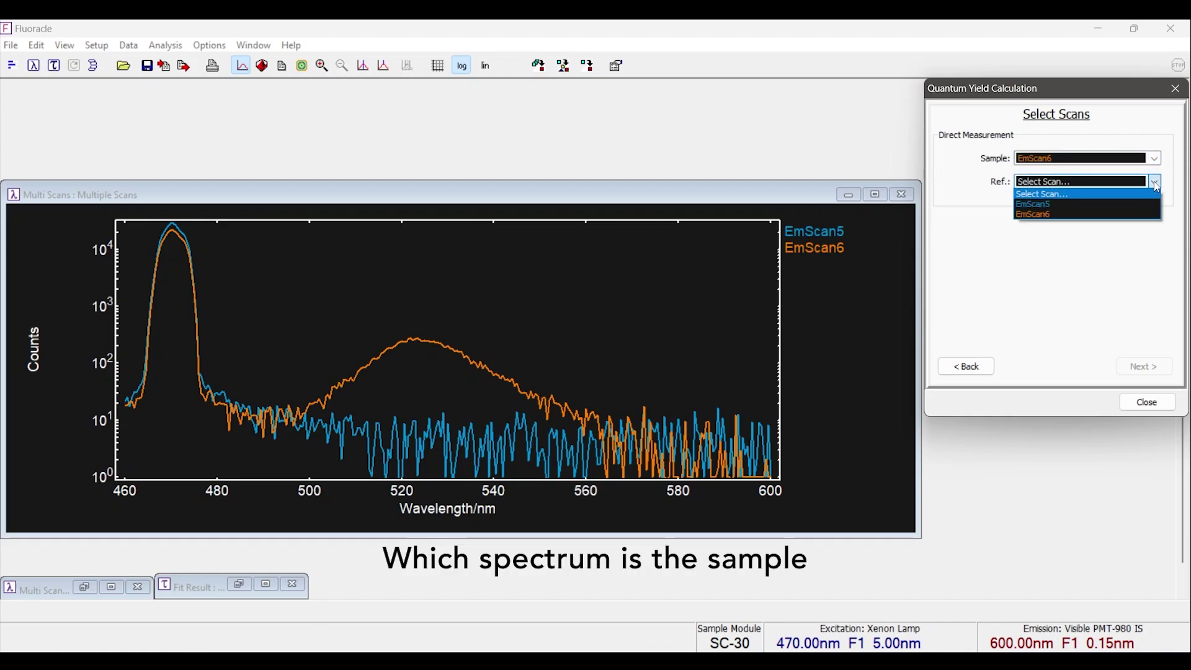
{"action": "left_click", "coordinate": [1083, 204]}
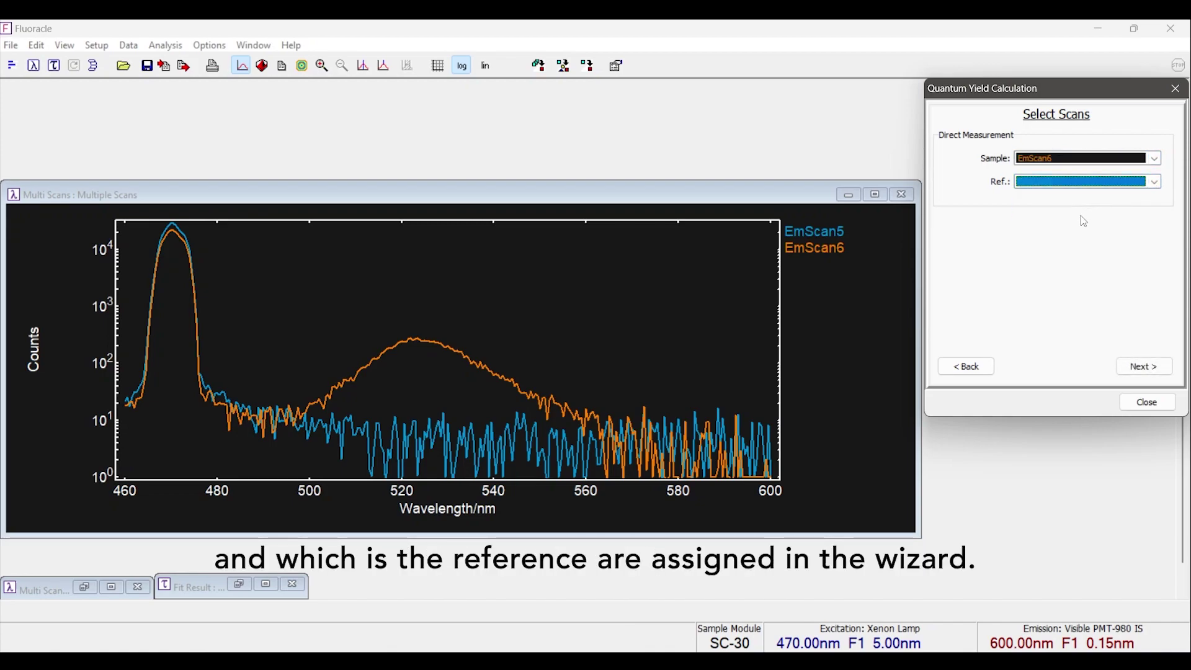
{"action": "left_click", "coordinate": [1146, 367]}
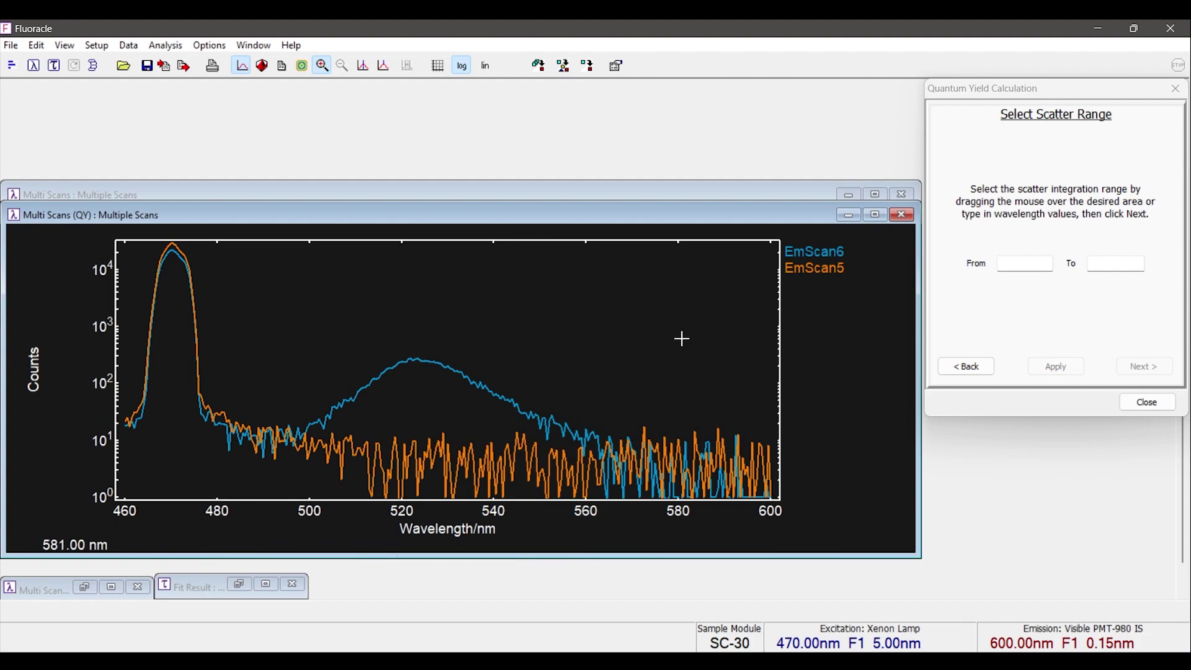
Mark the 461.5–478 nm scatter peak and 493–572 nm emission peak, yielding QY = 15.71%.
{"action": "left_click_drag", "start_coordinate": [131, 372], "coordinate": [208, 376]}
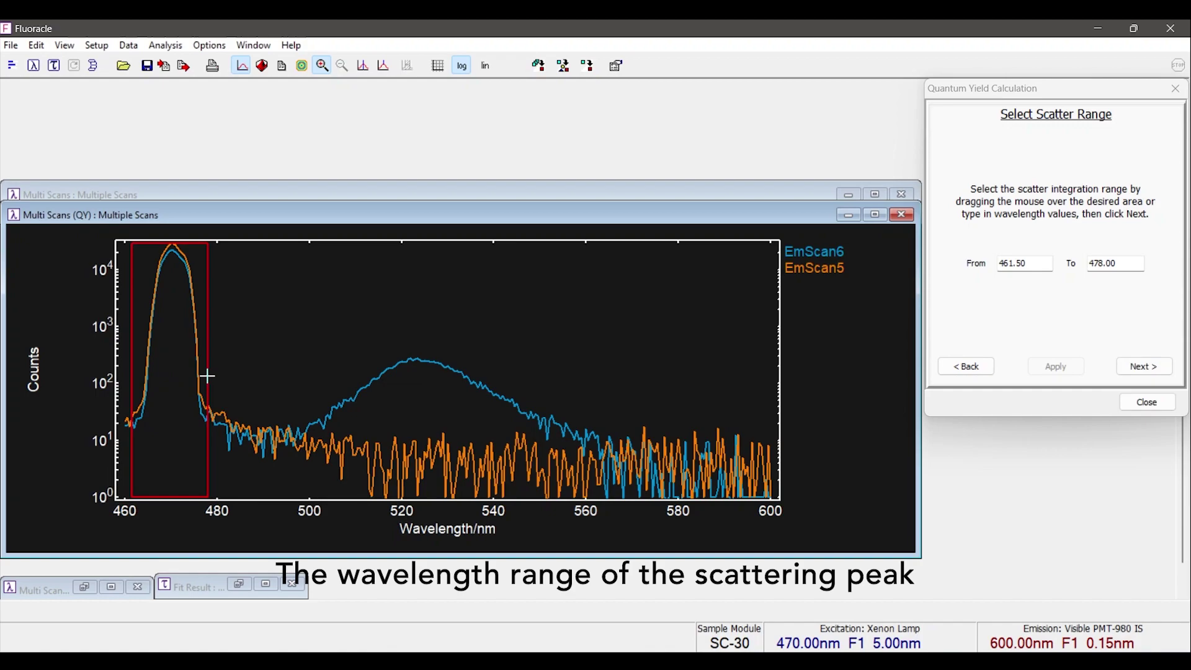
{"action": "left_click", "coordinate": [1144, 366]}
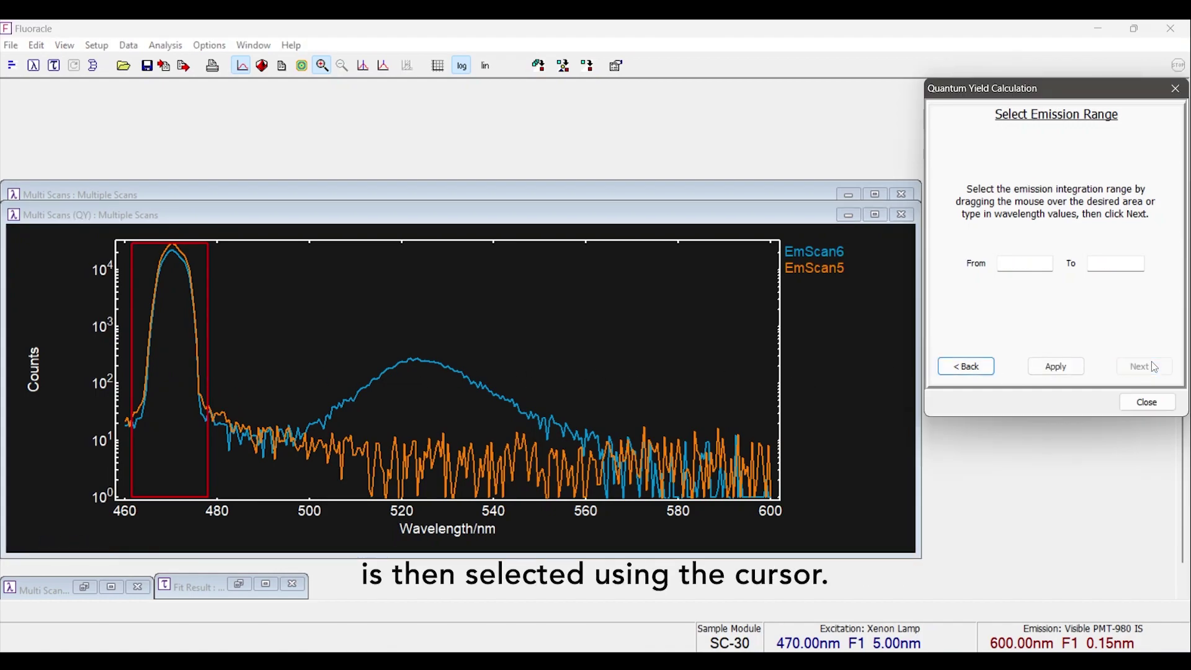
{"action": "left_click_drag", "start_coordinate": [279, 409], "coordinate": [642, 411]}
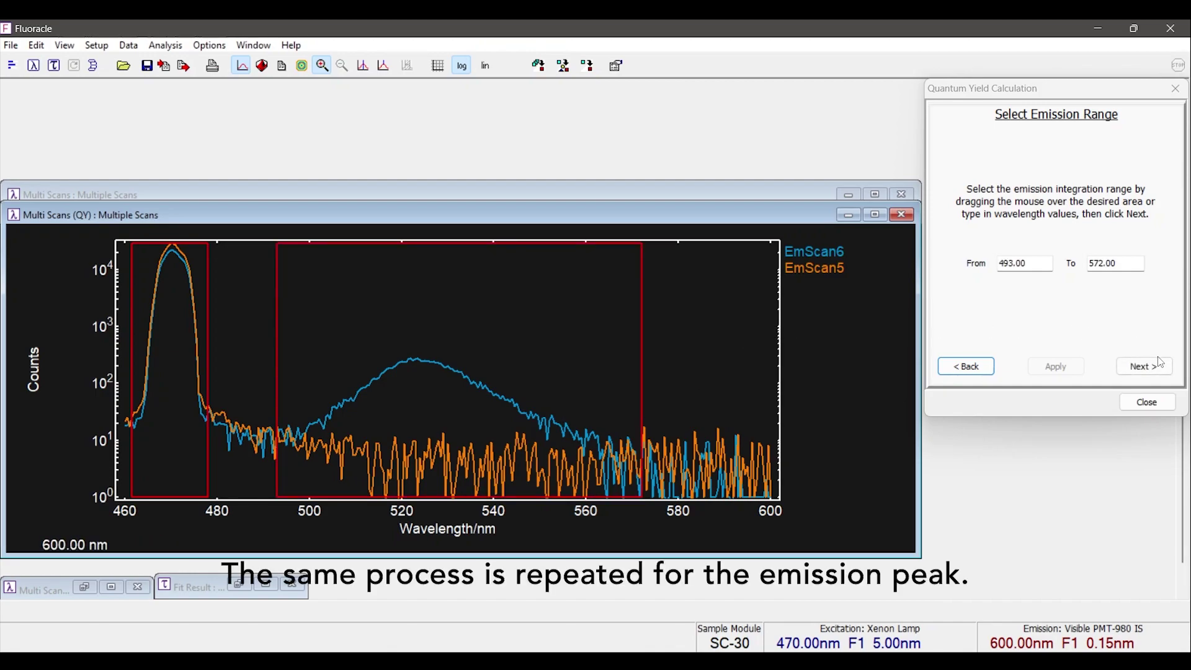
{"action": "left_click", "coordinate": [1147, 367]}
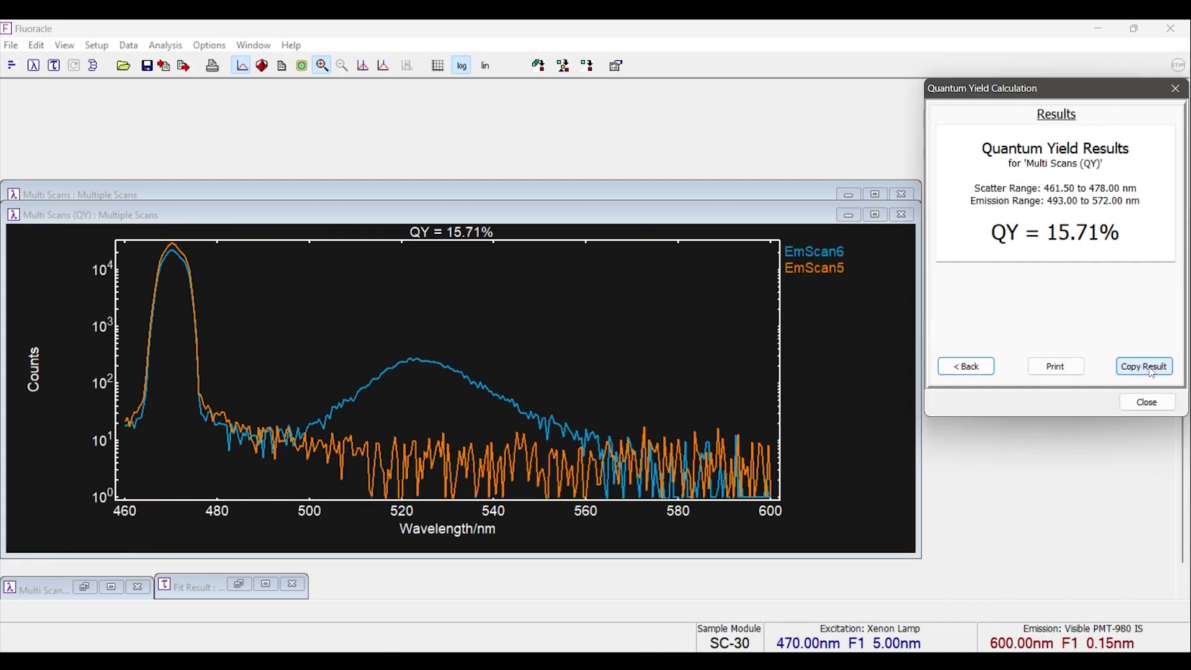